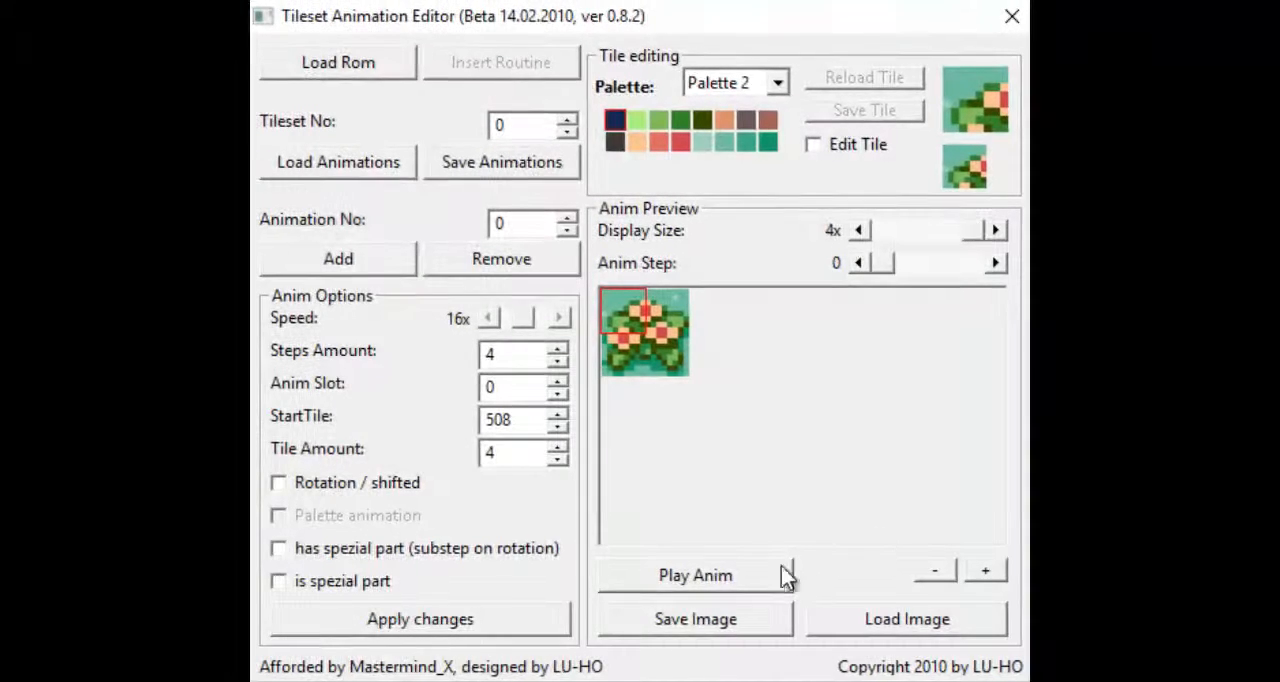
- Play the flower animation preview and try its speed at 64x, 16x and 4x
{"action": "left_click", "coordinate": [742, 585]}
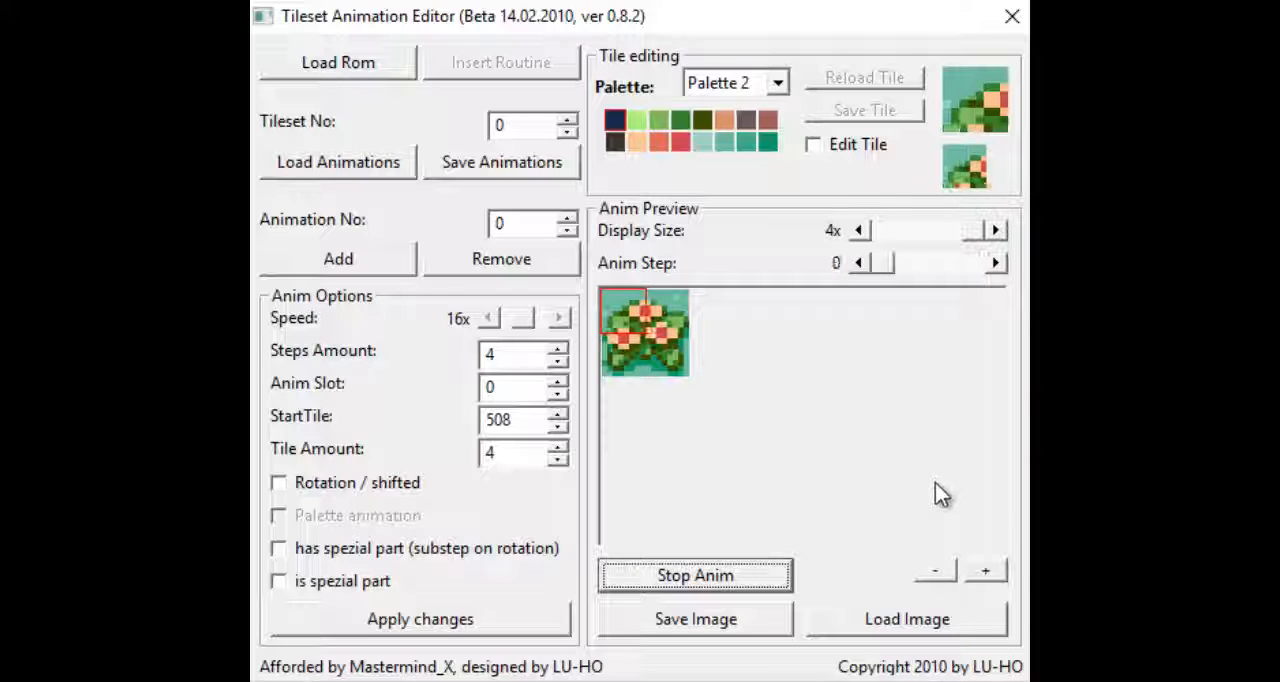
{"action": "left_click", "coordinate": [496, 318]}
{"action": "left_click", "coordinate": [496, 318]}
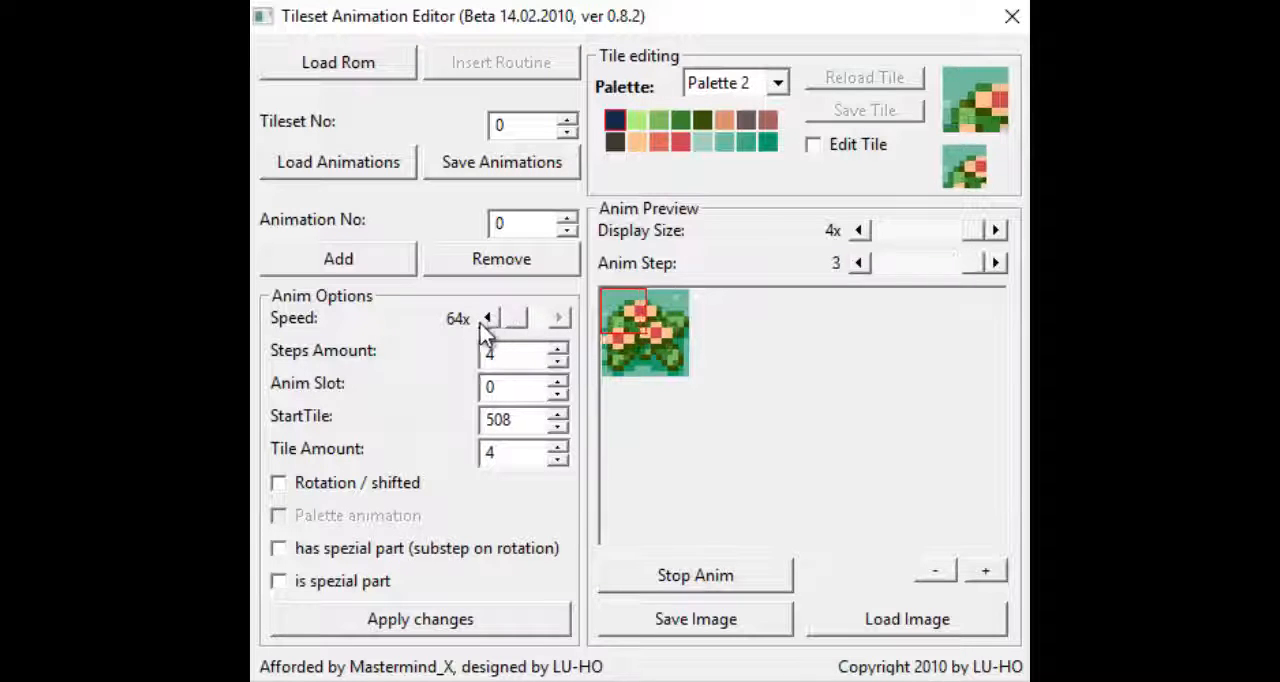
{"action": "left_click", "coordinate": [490, 319]}
{"action": "left_click", "coordinate": [561, 318]}
{"action": "left_click", "coordinate": [561, 318]}
{"action": "left_click", "coordinate": [561, 318]}
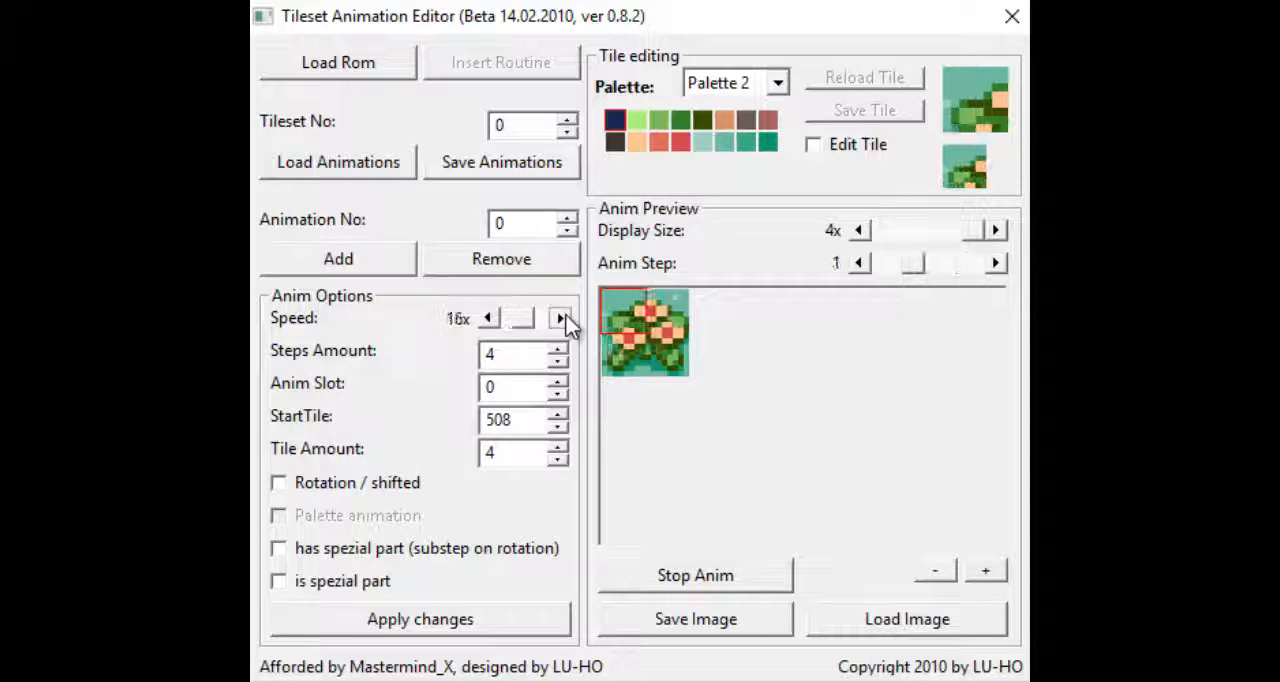
{"action": "left_click", "coordinate": [561, 318]}
{"action": "left_click", "coordinate": [561, 318]}
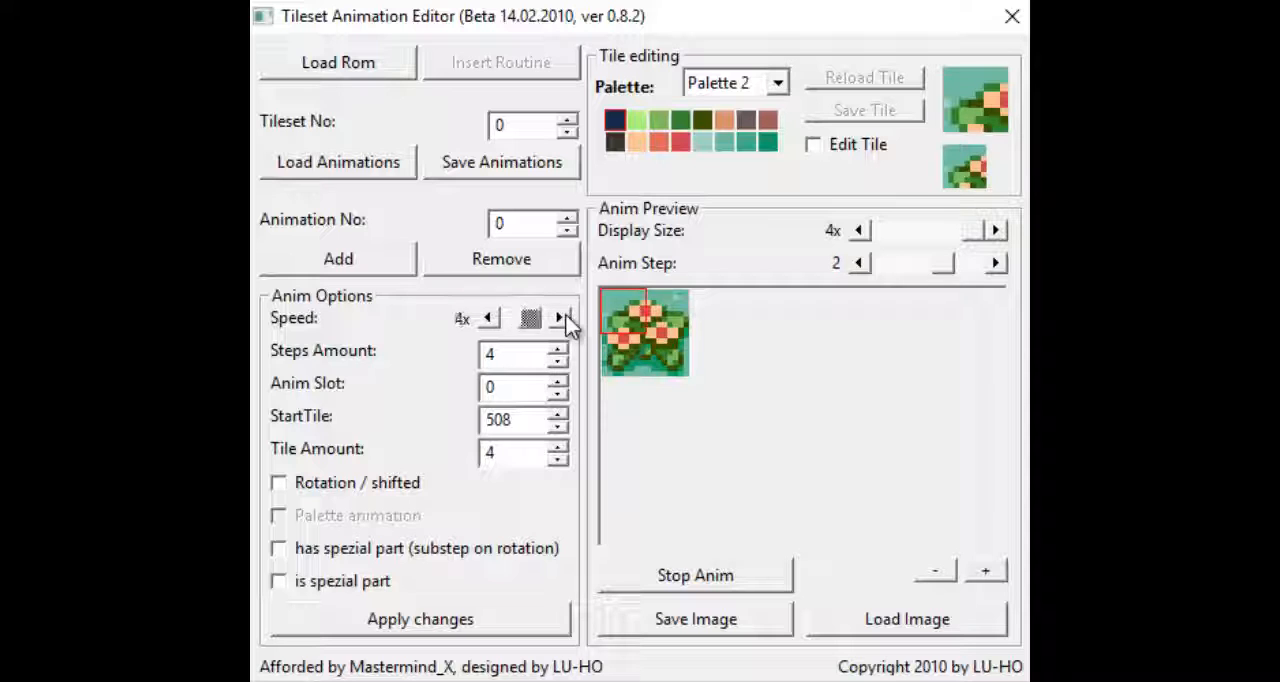
{"action": "left_click", "coordinate": [489, 321]}
{"action": "left_click", "coordinate": [493, 327]}
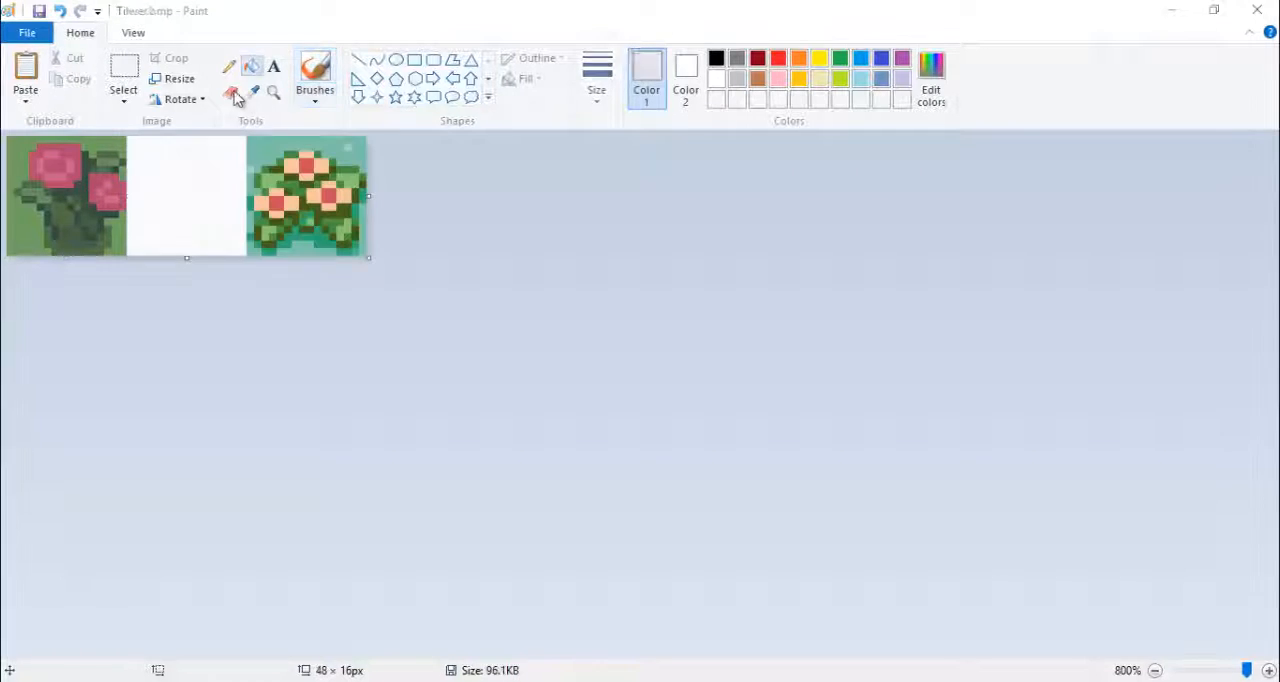
- In Paint, replace the new flower's green background with the teal background colour sampled from the reference flower
{"action": "left_click", "coordinate": [230, 91]}
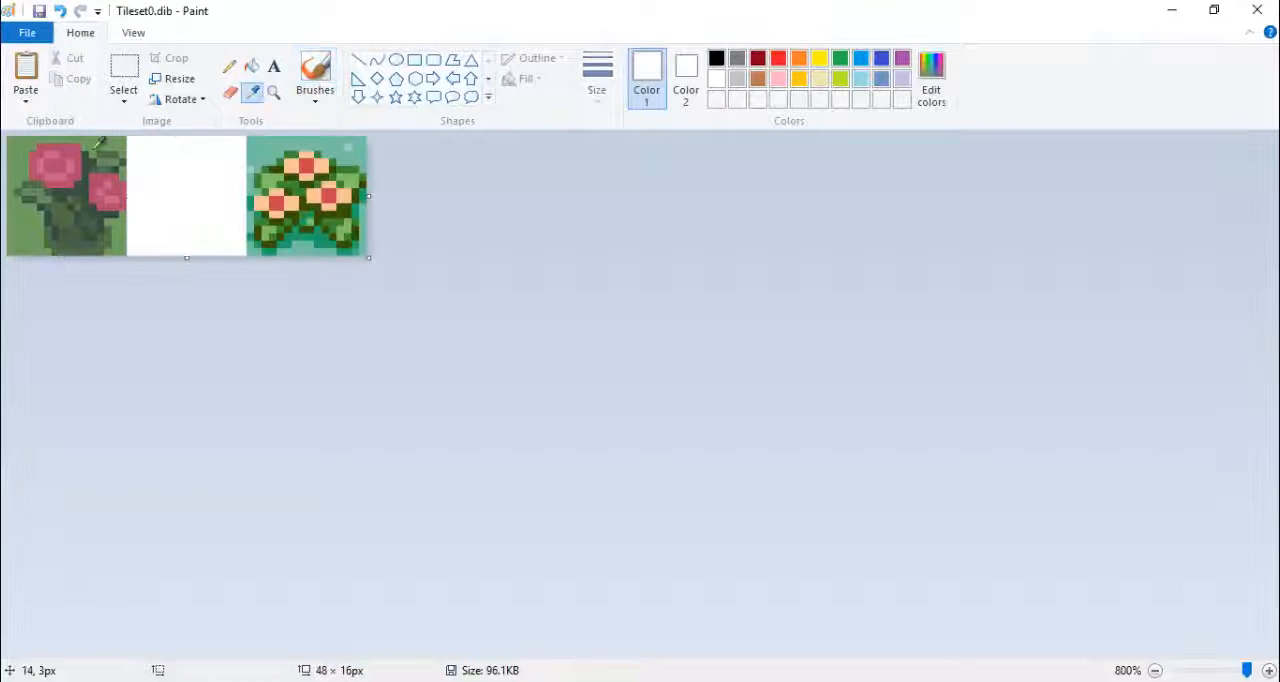
{"action": "left_click", "coordinate": [251, 97]}
{"action": "right_click", "coordinate": [347, 148]}
{"action": "left_click", "coordinate": [253, 98]}
{"action": "left_click", "coordinate": [110, 140]}
{"action": "mouse_move", "coordinate": [108, 141]}
{"action": "left_mouse_down"}
{"action": "mouse_move", "coordinate": [54, 148]}
{"action": "mouse_move", "coordinate": [120, 198]}
{"action": "left_mouse_up"}
{"action": "left_click", "coordinate": [252, 95]}
{"action": "right_click", "coordinate": [329, 196]}
{"action": "left_click", "coordinate": [252, 95]}
{"action": "left_click", "coordinate": [70, 167]}
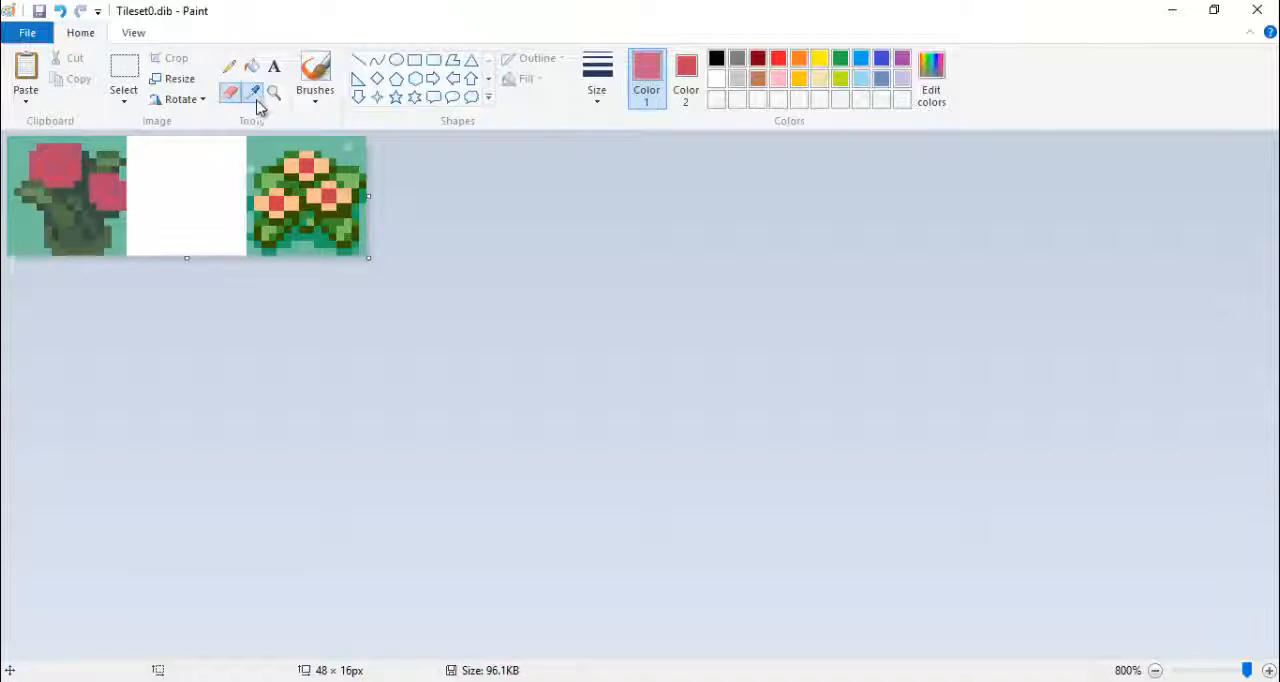
{"action": "left_click", "coordinate": [257, 100]}
{"action": "right_click", "coordinate": [293, 165]}
{"action": "left_click", "coordinate": [252, 97]}
{"action": "left_click", "coordinate": [68, 165]}
{"action": "left_click_drag", "start_coordinate": [62, 166], "coordinate": [118, 188]}
{"action": "left_click", "coordinate": [254, 101]}
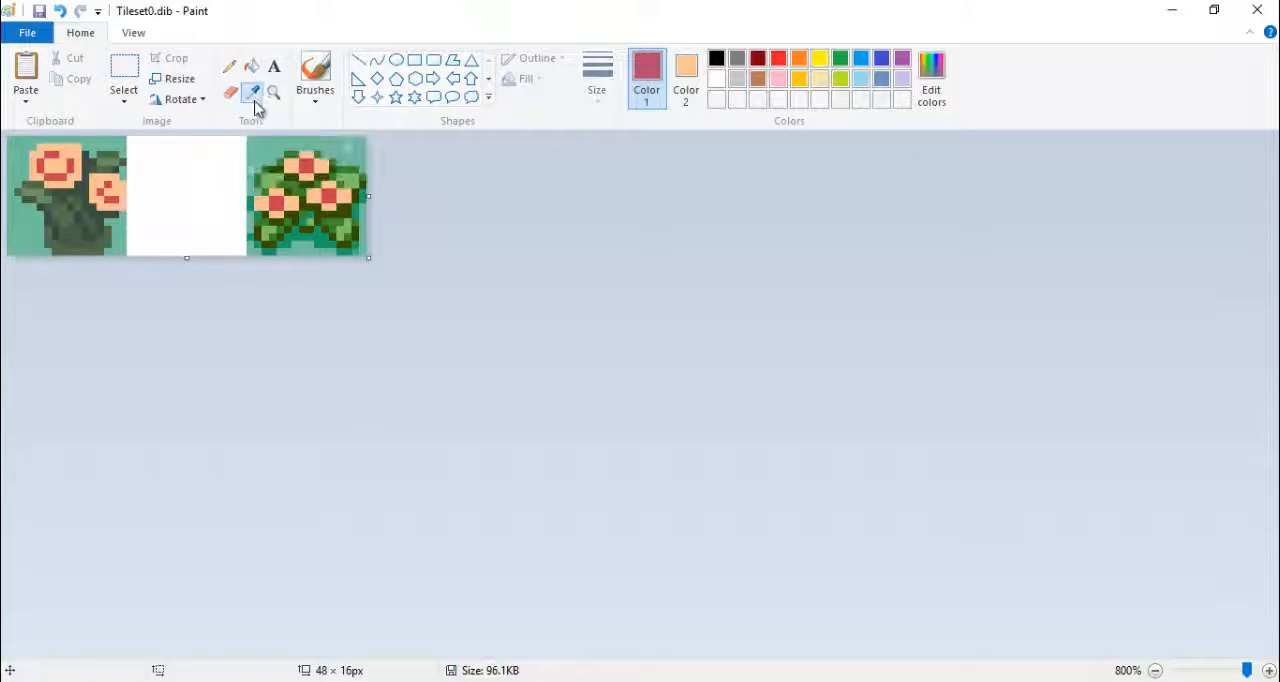
{"action": "key", "text": "ctrl+z"}
{"action": "key", "text": "ctrl+z"}
{"action": "left_click", "coordinate": [253, 97]}
{"action": "right_click", "coordinate": [317, 163]}
{"action": "left_click", "coordinate": [253, 98]}
{"action": "left_click", "coordinate": [49, 156]}
{"action": "mouse_move", "coordinate": [49, 158]}
{"action": "left_mouse_down"}
{"action": "mouse_move", "coordinate": [116, 196]}
{"action": "mouse_move", "coordinate": [92, 211]}
{"action": "left_mouse_up"}
- Undo the previous petal recolouring and replace the pink on both blooms with the red sampled from the reference flower
{"action": "left_click", "coordinate": [253, 97]}
{"action": "right_click", "coordinate": [310, 165]}
{"action": "left_click", "coordinate": [253, 98]}
{"action": "left_click", "coordinate": [70, 168]}
{"action": "key", "text": "ctrl+z"}
{"action": "key", "text": "ctrl+z"}
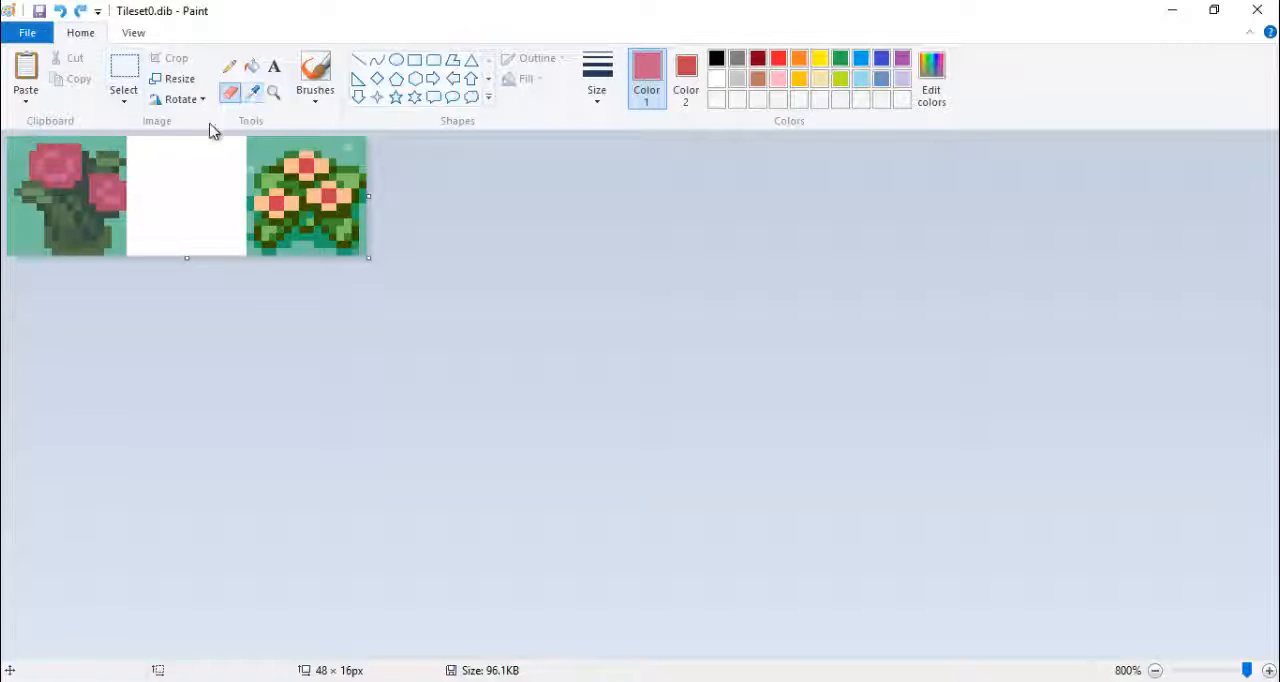
{"action": "left_click", "coordinate": [57, 165]}
{"action": "left_click_drag", "start_coordinate": [58, 166], "coordinate": [112, 190]}
- Replace the lighter pink inside both blooms with the peach sampled from the reference flower's petals
{"action": "left_click", "coordinate": [253, 99]}
{"action": "right_click", "coordinate": [296, 165]}
{"action": "left_click", "coordinate": [252, 100]}
{"action": "left_click", "coordinate": [68, 165]}
- Recolour the plant's dark stem shades with the reference's dark olive and its lower leaves with the reference's medium green
{"action": "left_click", "coordinate": [252, 101]}
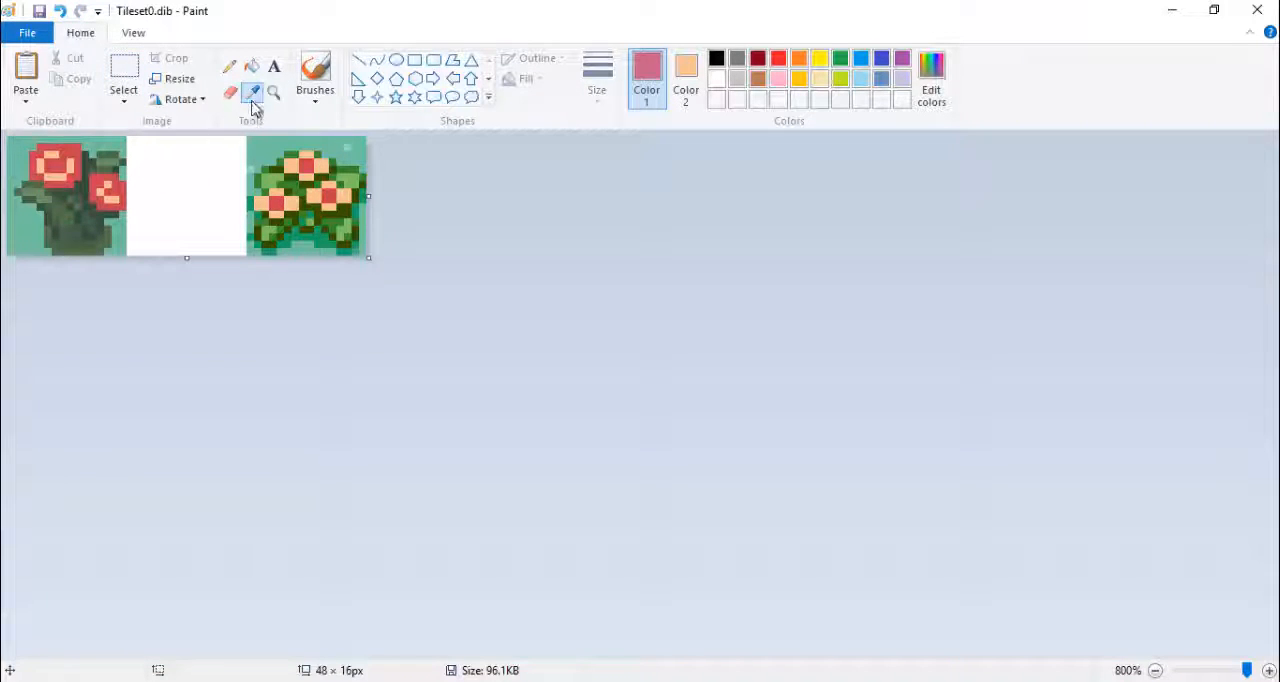
{"action": "right_click", "coordinate": [338, 173]}
{"action": "left_click", "coordinate": [253, 101]}
{"action": "left_click", "coordinate": [68, 229]}
{"action": "mouse_move", "coordinate": [68, 229]}
{"action": "left_mouse_down"}
{"action": "mouse_move", "coordinate": [36, 192]}
{"action": "mouse_move", "coordinate": [47, 170]}
{"action": "left_mouse_up"}
{"action": "left_click", "coordinate": [250, 98]}
{"action": "right_click", "coordinate": [344, 184]}
{"action": "left_click", "coordinate": [252, 99]}
{"action": "left_click", "coordinate": [70, 211]}
- Recolour the remaining leaf shades with the light green and the dark teal green sampled from the reference flower
{"action": "left_click", "coordinate": [252, 99]}
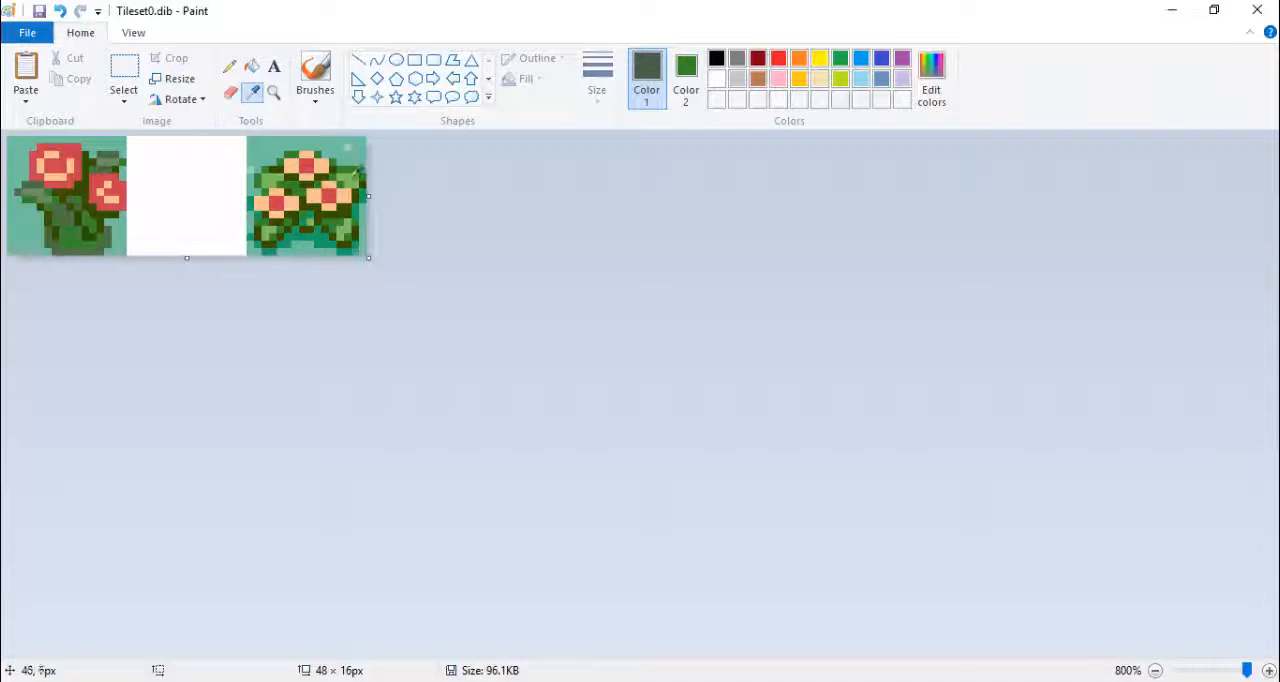
{"action": "right_click", "coordinate": [311, 221]}
{"action": "left_click", "coordinate": [252, 99]}
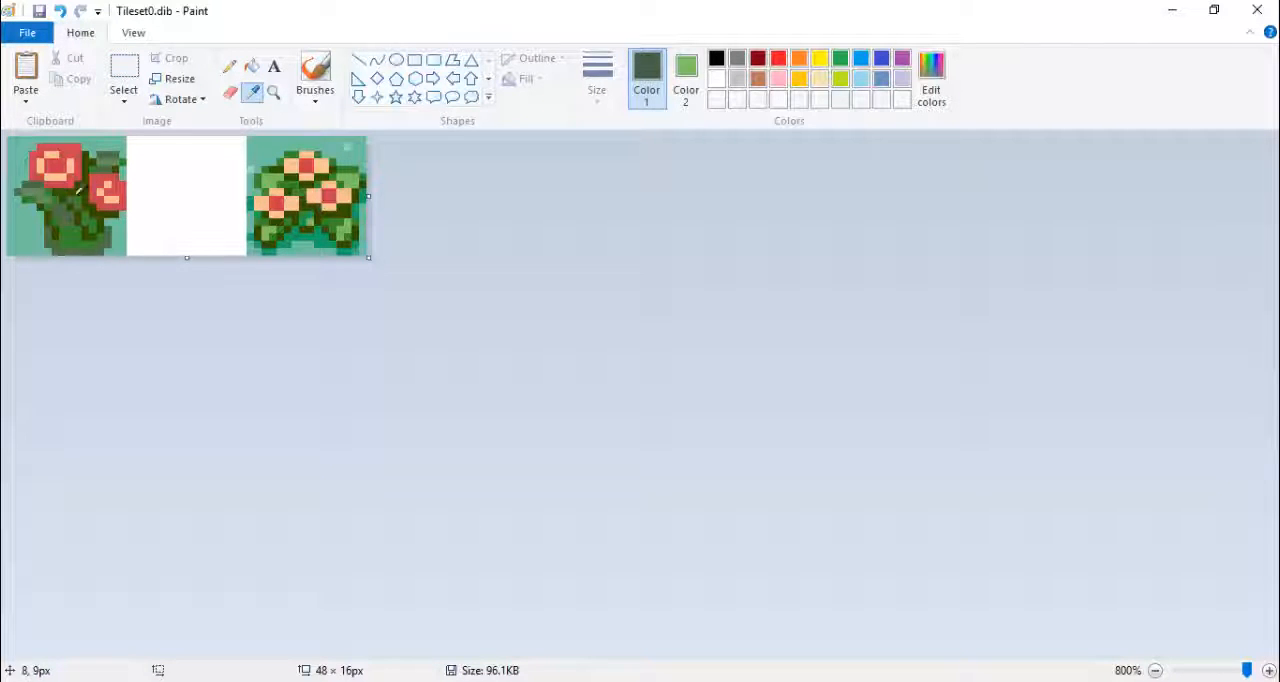
{"action": "left_click", "coordinate": [69, 210]}
{"action": "mouse_move", "coordinate": [69, 218]}
{"action": "left_mouse_down"}
{"action": "mouse_move", "coordinate": [126, 183]}
{"action": "mouse_move", "coordinate": [116, 165]}
{"action": "left_mouse_up"}
{"action": "left_click", "coordinate": [252, 100]}
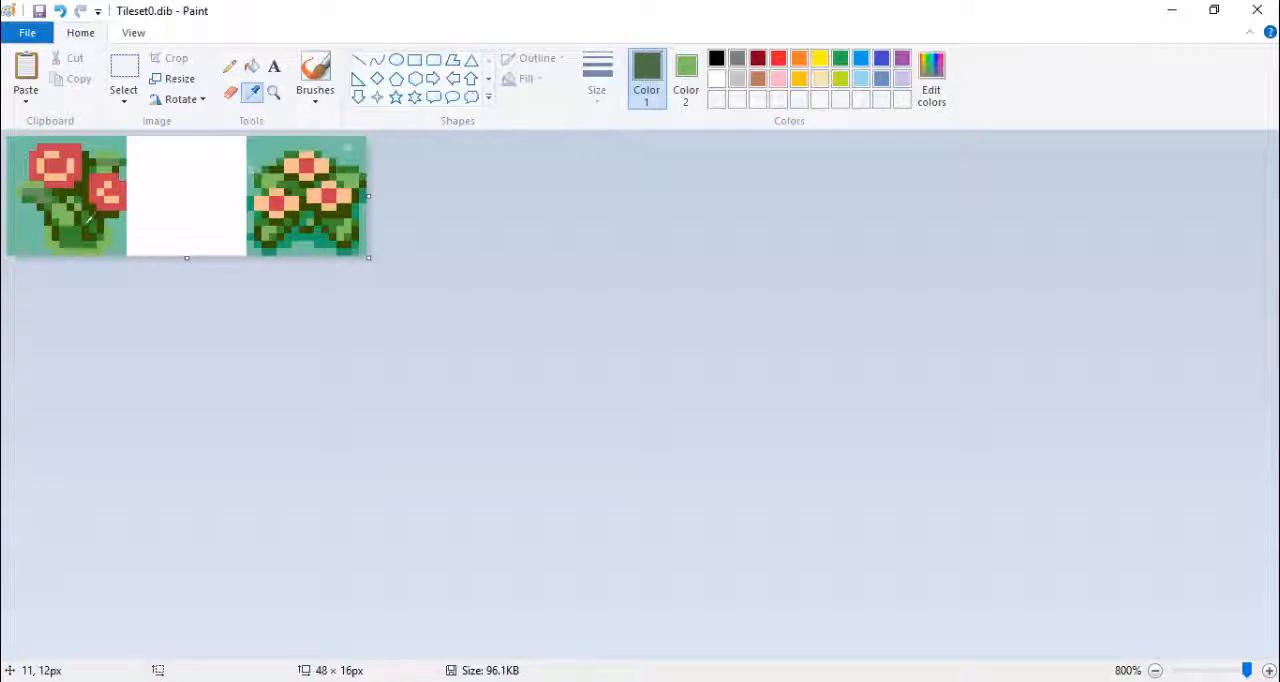
{"action": "right_click", "coordinate": [354, 212]}
{"action": "left_click", "coordinate": [252, 95]}
{"action": "left_click", "coordinate": [105, 161]}
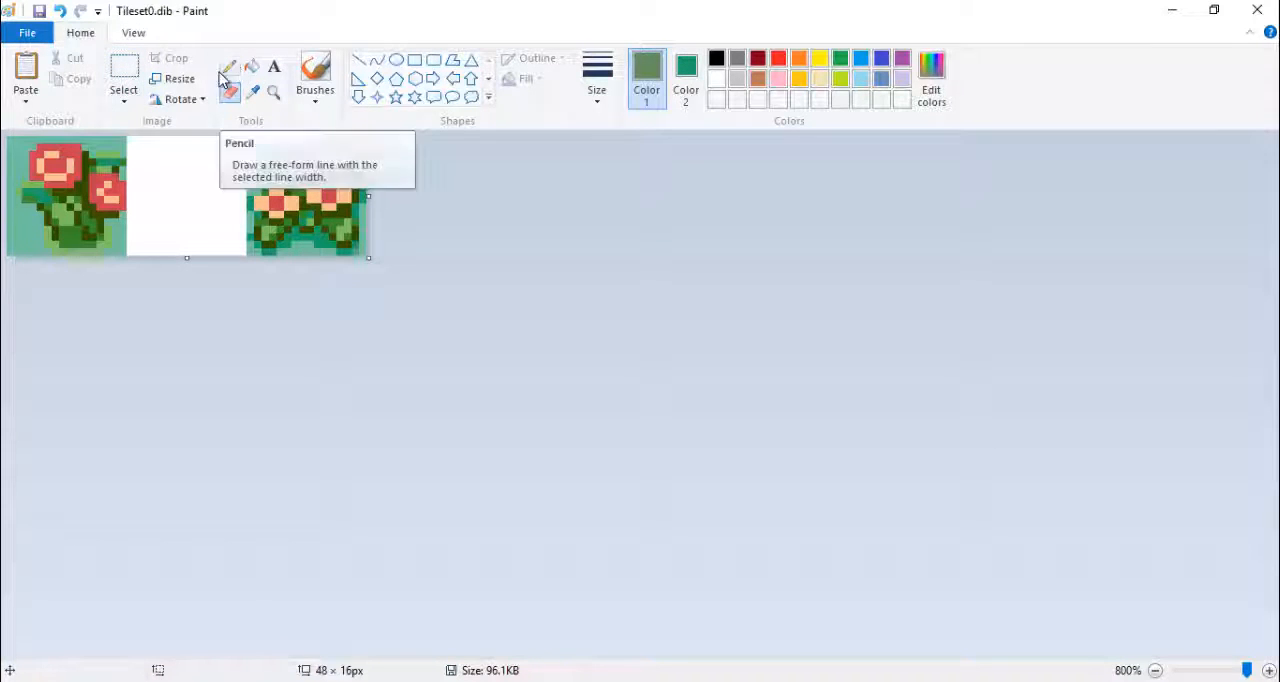
- Crop the canvas to the 16 × 16 px recoloured flower and save it on the Desktop as flower in 24-bit bitmap format
{"action": "left_click_drag", "start_coordinate": [369, 196], "coordinate": [131, 219]}
{"action": "left_click", "coordinate": [28, 32]}
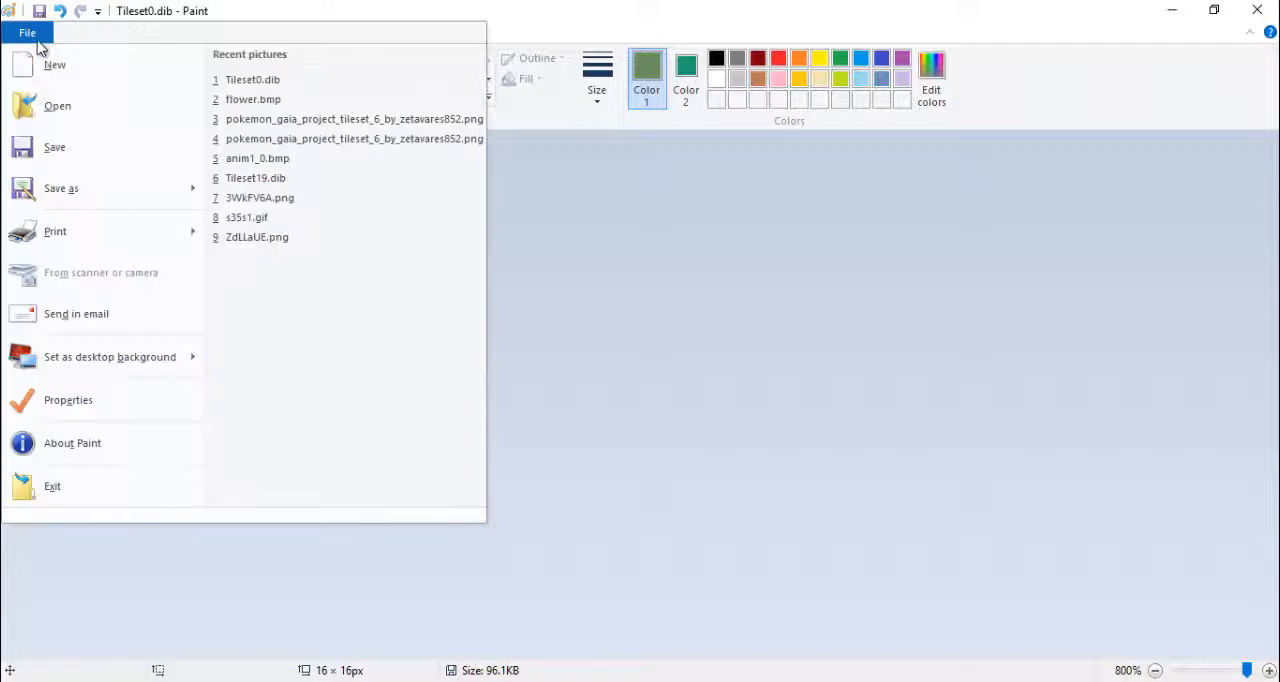
{"action": "left_click", "coordinate": [86, 194]}
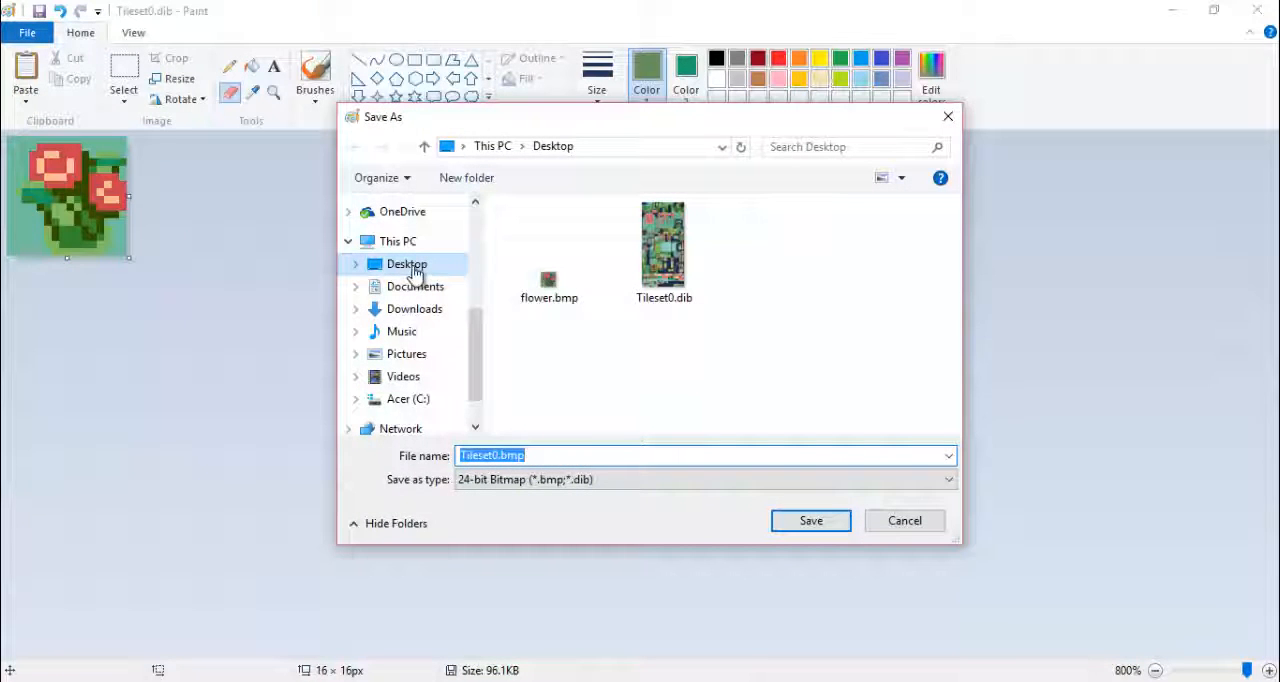
{"action": "left_click", "coordinate": [550, 456]}
{"action": "key", "text": "ctrl+a"}
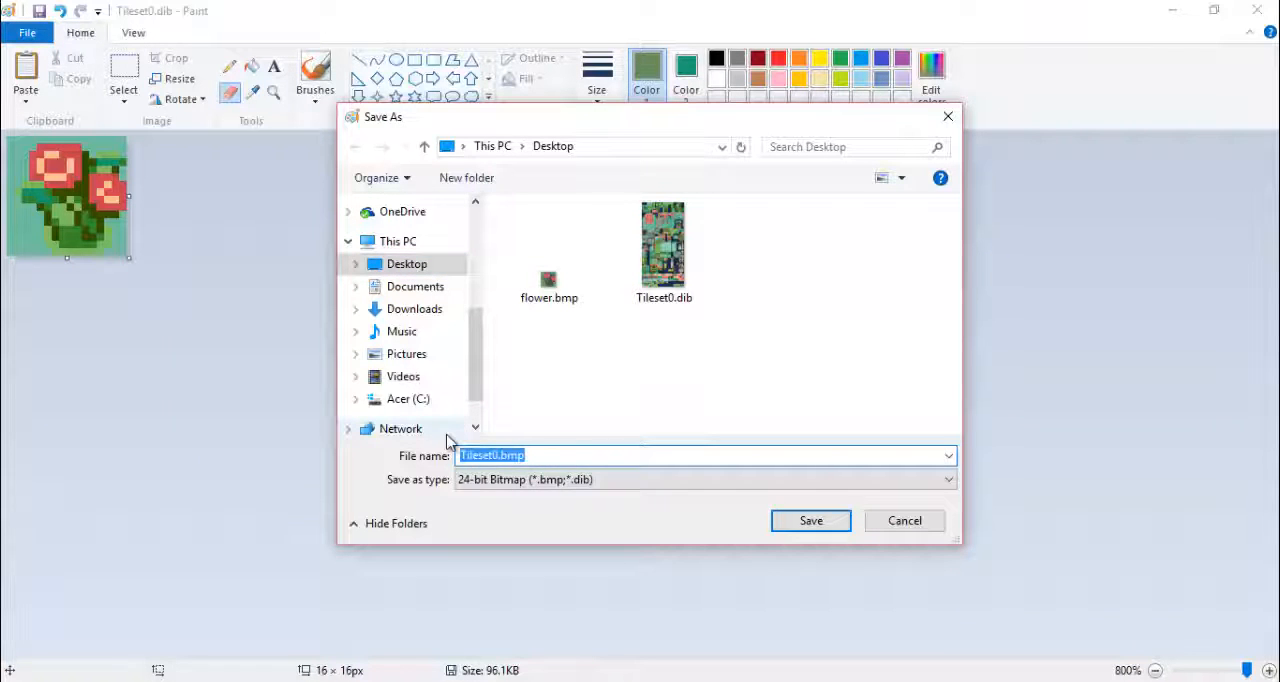
{"action": "type", "text": "flower"}
{"action": "key", "text": "Return"}
{"action": "left_click", "coordinate": [690, 356]}
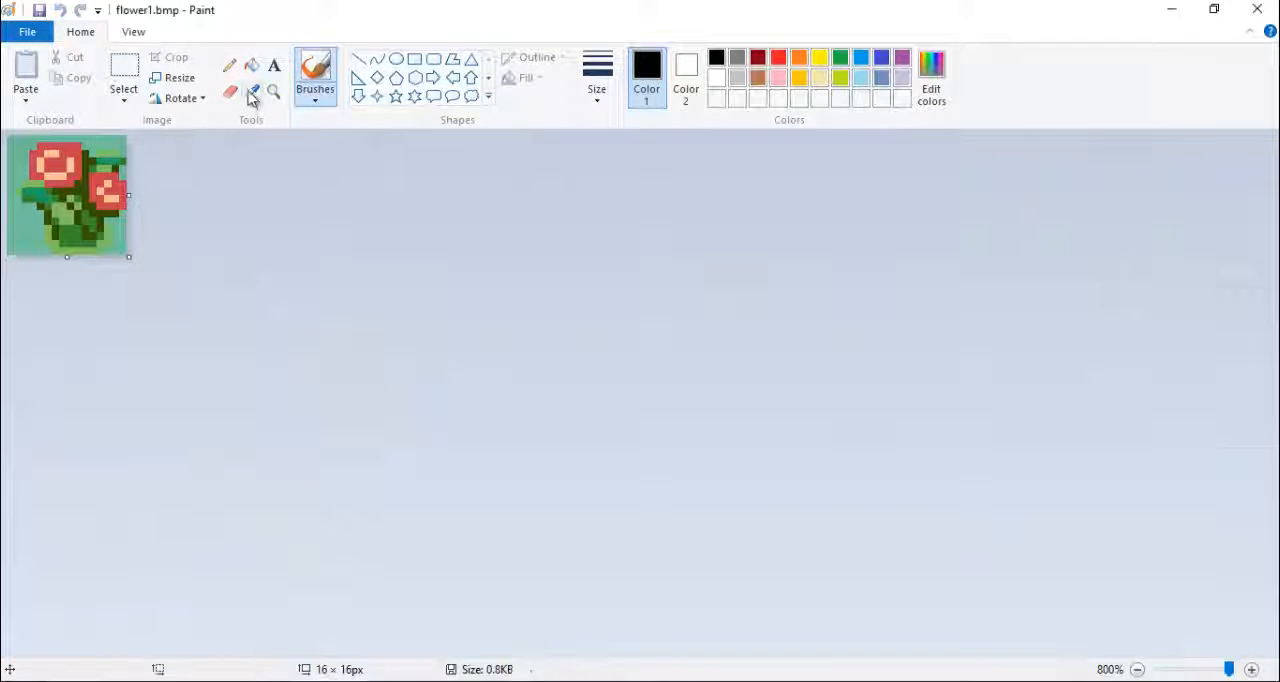
- In flower2.bmp, shift the large bloom one pixel to the left and touch up the exposed pixels with sampled colours
{"action": "mouse_move", "coordinate": [517, 651]}
{"action": "left_click", "coordinate": [567, 655]}
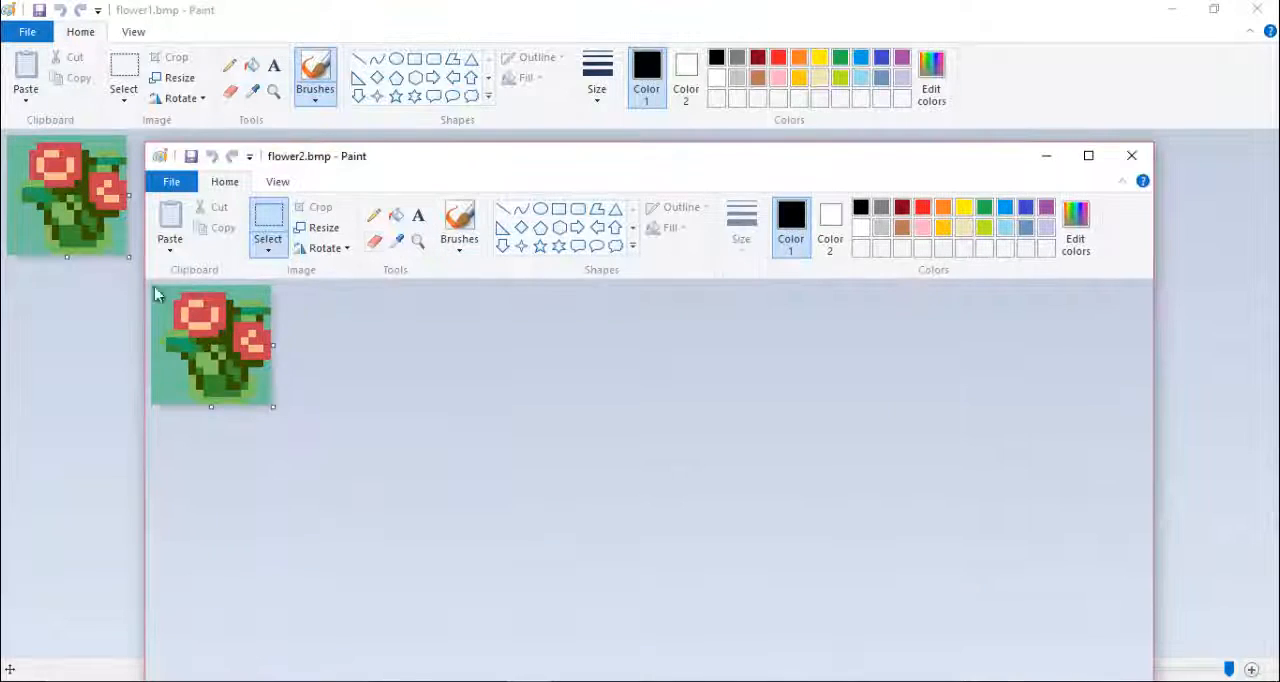
{"action": "left_click", "coordinate": [396, 241]}
{"action": "left_click", "coordinate": [172, 300]}
{"action": "left_click_drag", "start_coordinate": [205, 315], "coordinate": [198, 315]}
{"action": "left_click", "coordinate": [397, 241]}
{"action": "left_click", "coordinate": [231, 321]}
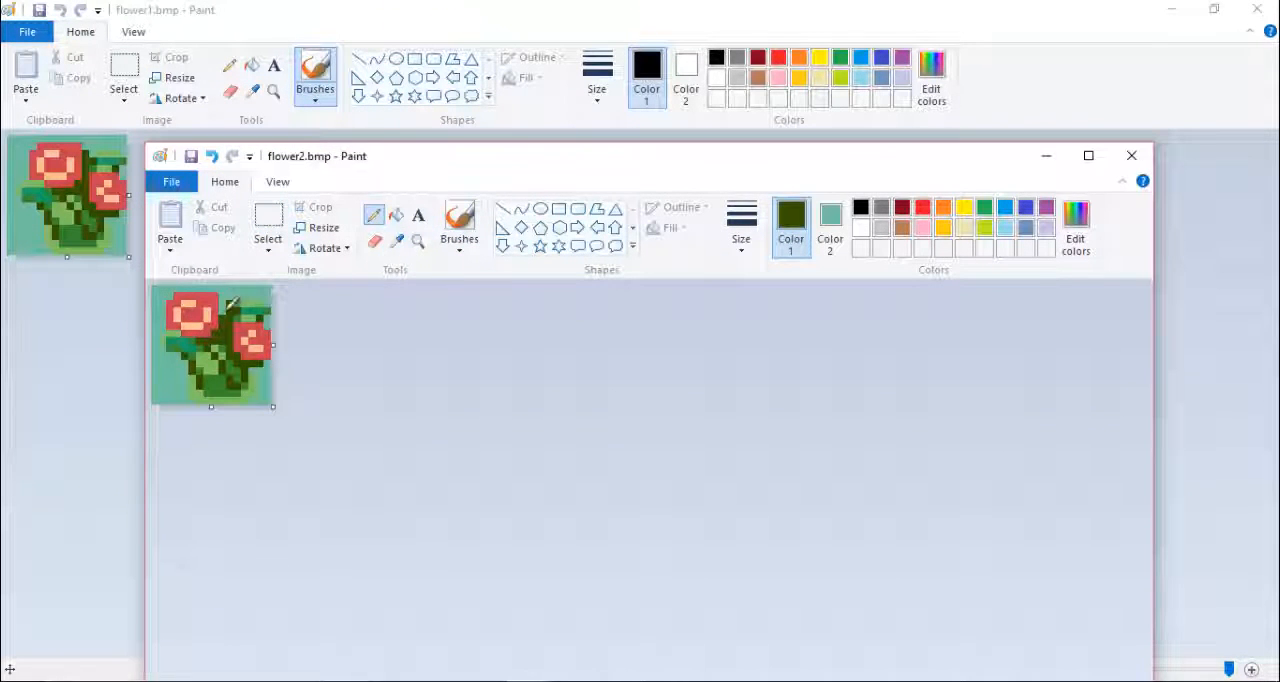
{"action": "left_click", "coordinate": [395, 242]}
{"action": "left_click", "coordinate": [255, 294]}
- Move the small bloom one pixel down, repaint the pixels above it with sampled greens, and save flower2.bmp
{"action": "left_click", "coordinate": [268, 216]}
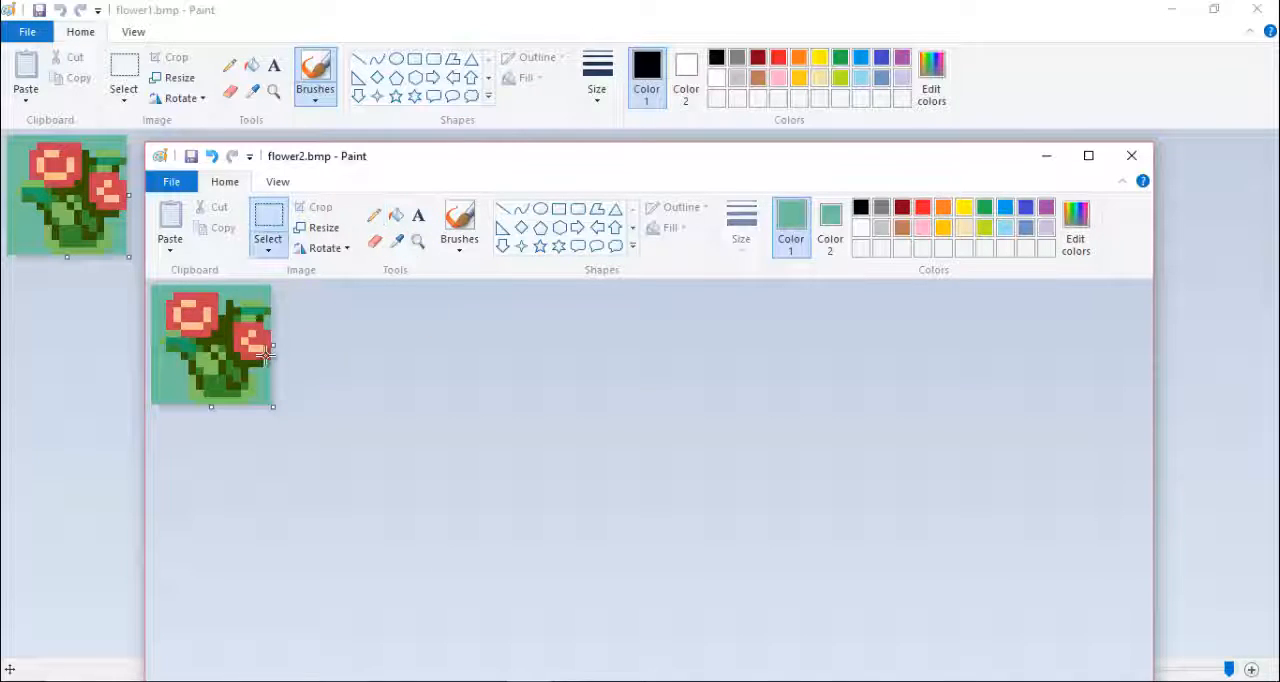
{"action": "left_click_drag", "start_coordinate": [270, 366], "coordinate": [233, 329]}
{"action": "left_click", "coordinate": [397, 241]}
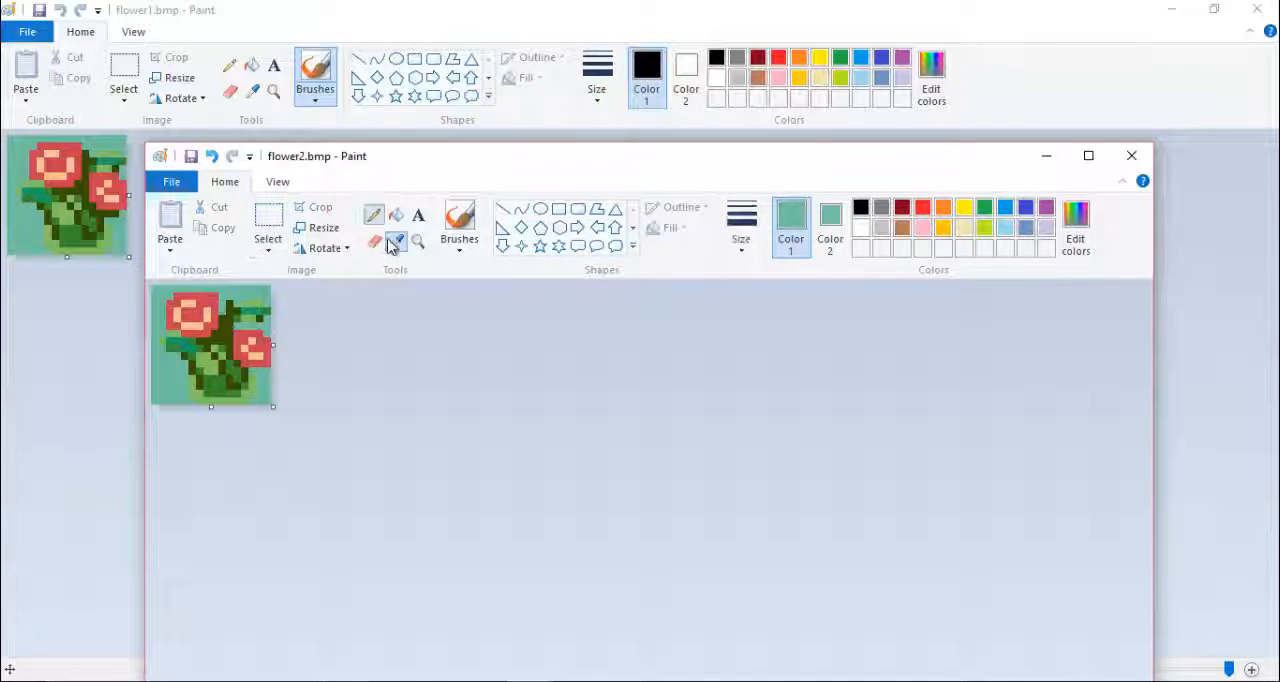
{"action": "right_click", "coordinate": [252, 326]}
{"action": "left_click", "coordinate": [397, 242]}
{"action": "left_click", "coordinate": [250, 319]}
{"action": "left_click", "coordinate": [171, 181]}
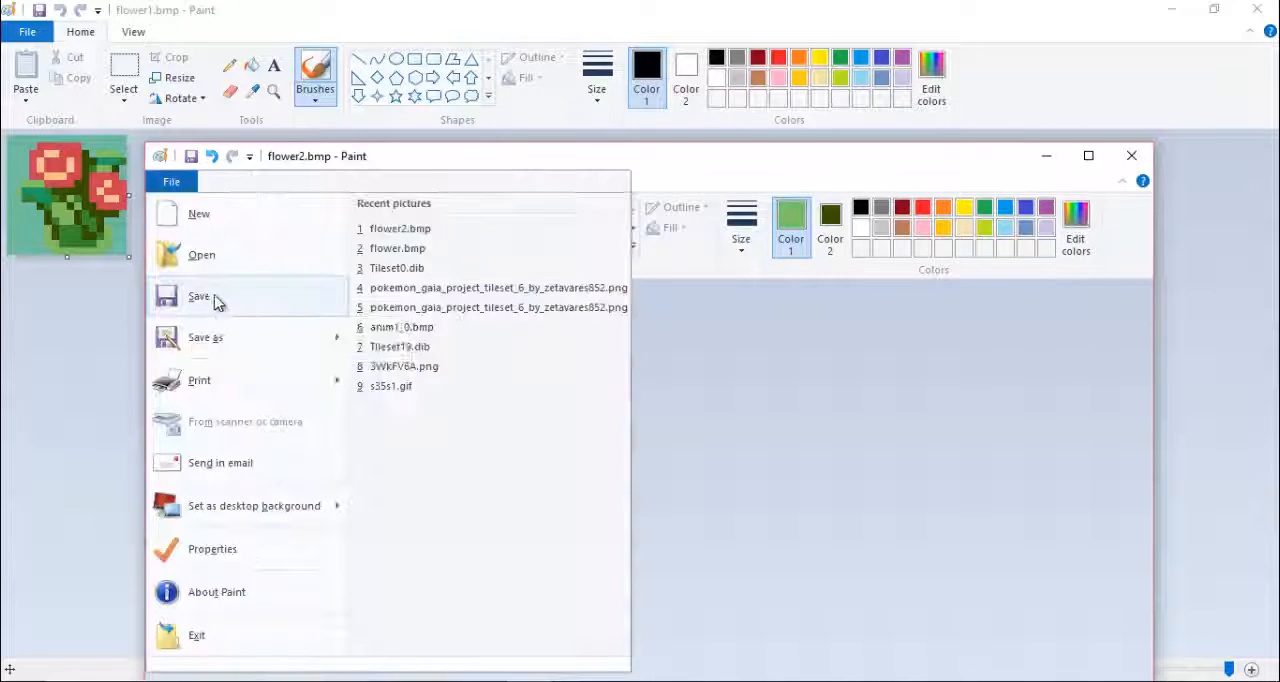
{"action": "left_click", "coordinate": [186, 297]}
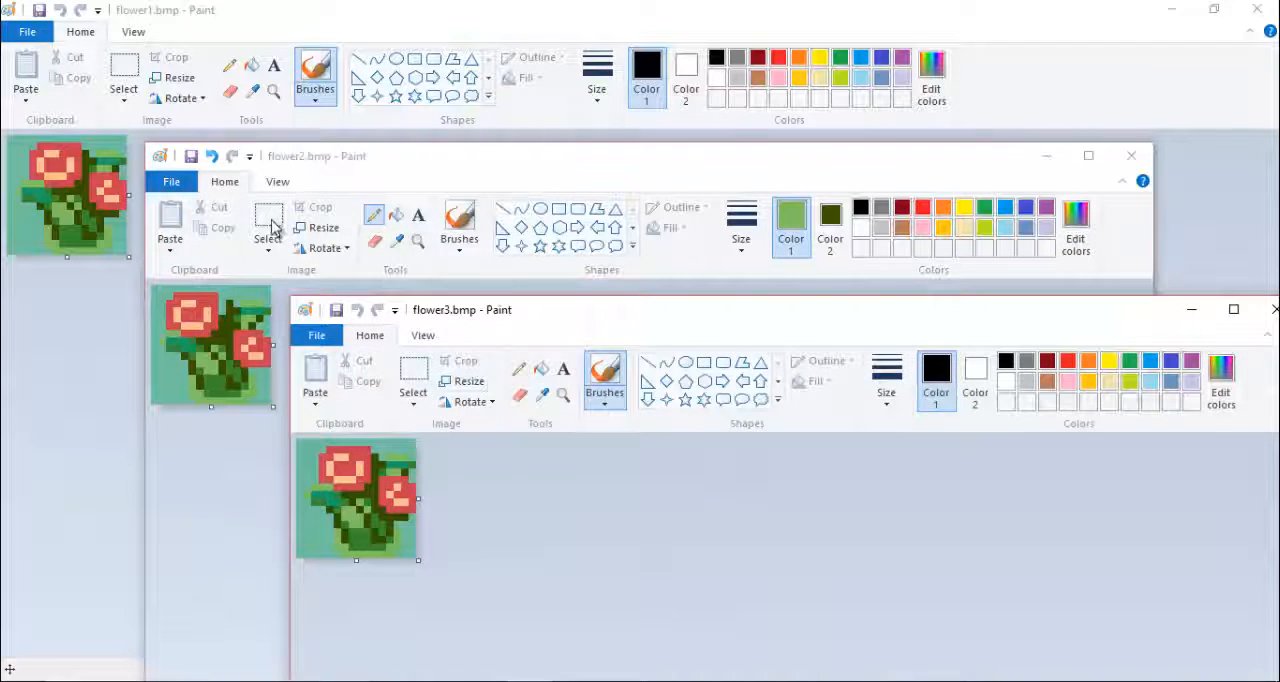
- Copy the whole flower2.bmp image and paste it into flower3.bmp
{"action": "left_click", "coordinate": [275, 228]}
{"action": "key", "text": "ctrl+a"}
{"action": "key", "text": "ctrl+c"}
{"action": "left_click", "coordinate": [529, 681]}
{"action": "left_click", "coordinate": [720, 612]}
{"action": "key", "text": "ctrl+v"}
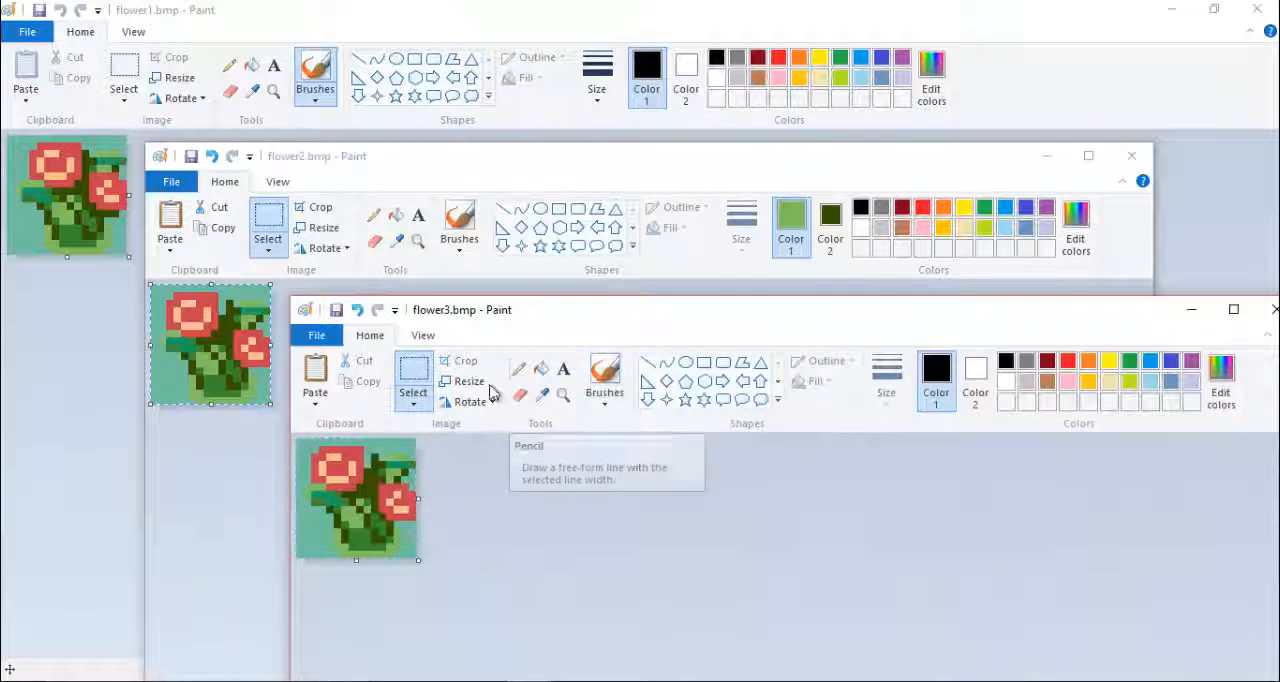
- In flower3.bmp, sample the background teal, shift the large bloom one pixel up and the small bloom one pixel left
{"action": "left_click", "coordinate": [541, 395]}
{"action": "right_click", "coordinate": [366, 443]}
{"action": "left_click", "coordinate": [366, 443]}
{"action": "mouse_move", "coordinate": [396, 502]}
{"action": "left_mouse_down"}
{"action": "mouse_move", "coordinate": [313, 446]}
{"action": "mouse_move", "coordinate": [336, 461]}
{"action": "left_mouse_up"}
- Repaint the gaps around the stem and leaves below the large bloom with greens sampled from the plant
{"action": "left_click", "coordinate": [519, 369]}
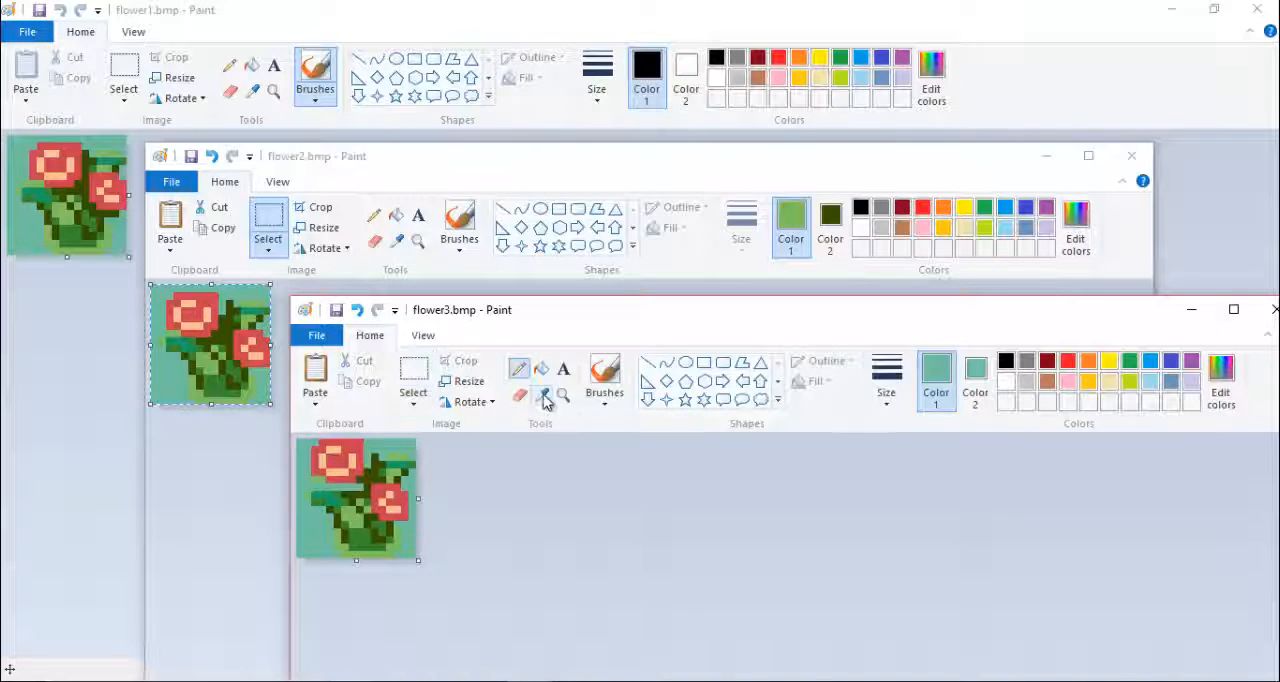
{"action": "left_click", "coordinate": [543, 397]}
{"action": "left_click", "coordinate": [362, 487]}
{"action": "left_click", "coordinate": [543, 397]}
{"action": "right_click", "coordinate": [372, 537]}
{"action": "left_click", "coordinate": [543, 396]}
{"action": "left_click", "coordinate": [325, 491]}
{"action": "left_click", "coordinate": [543, 396]}
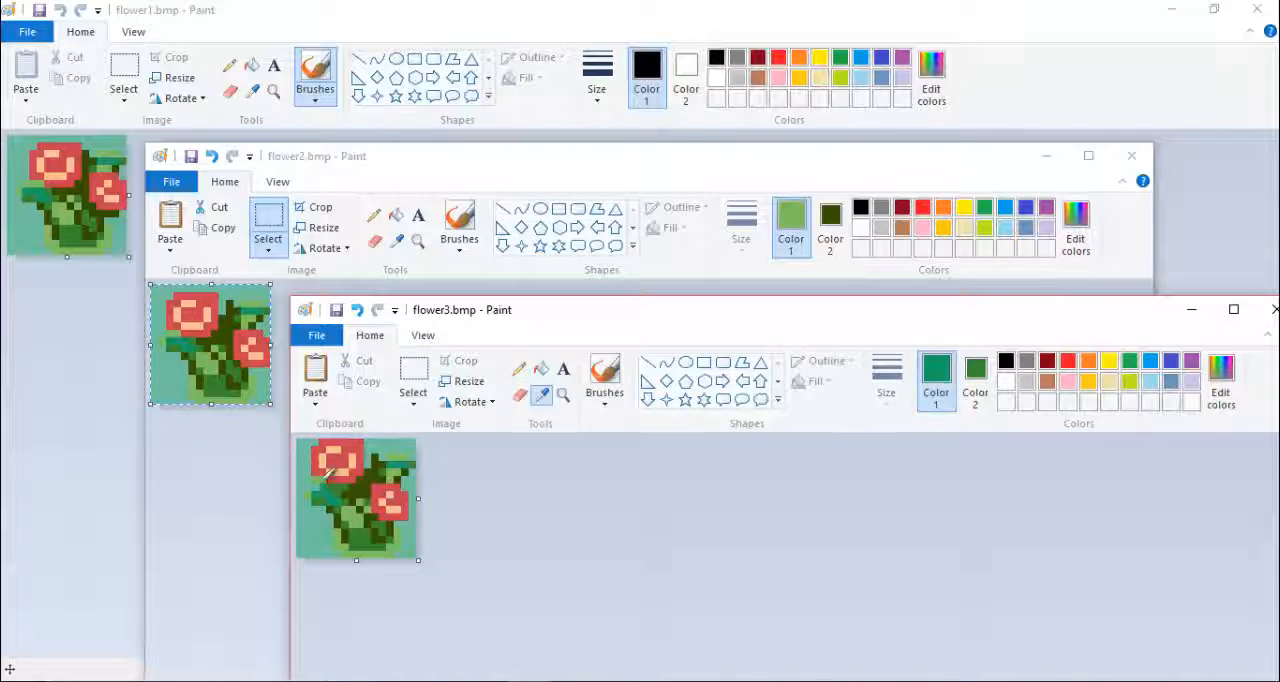
{"action": "right_click", "coordinate": [404, 478]}
{"action": "left_click", "coordinate": [542, 397]}
{"action": "left_click", "coordinate": [368, 480]}
- Touch up the pixels around the left leaf of flower3.bmp with the sampled background teal
{"action": "left_click", "coordinate": [542, 397]}
{"action": "left_click", "coordinate": [309, 472]}
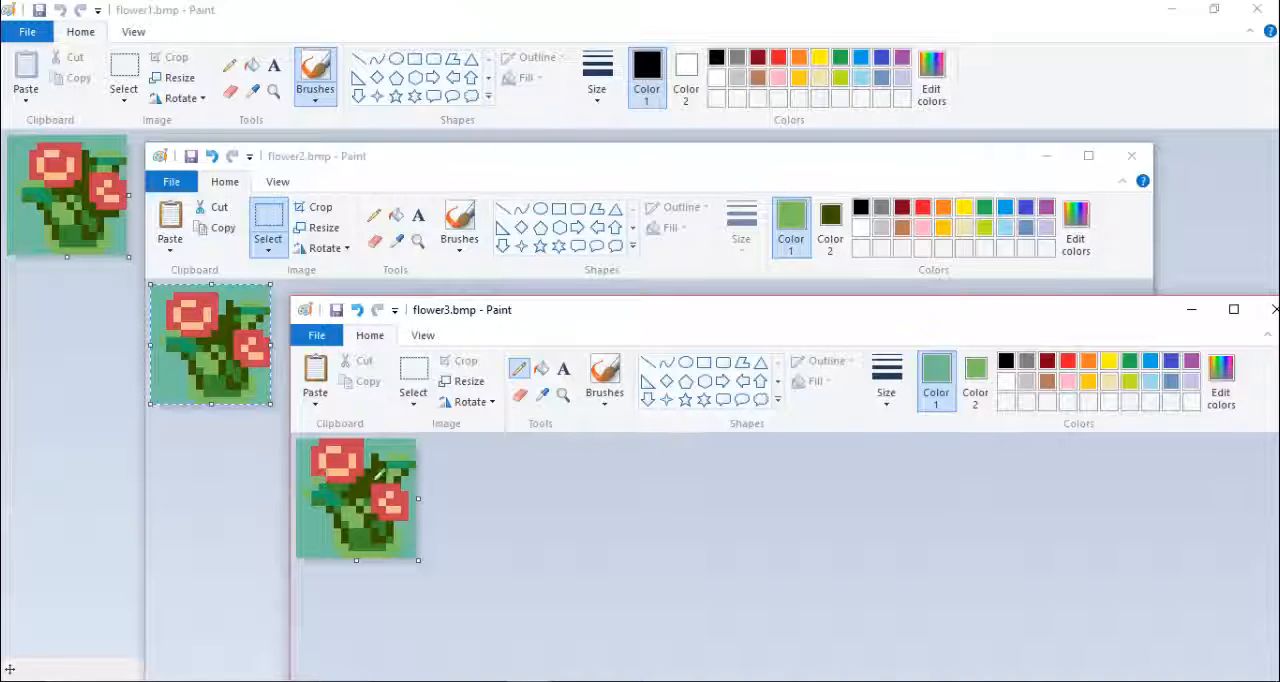
{"action": "left_click", "coordinate": [542, 397]}
{"action": "left_click", "coordinate": [318, 480]}
{"action": "left_click", "coordinate": [542, 397]}
{"action": "left_click", "coordinate": [520, 397]}
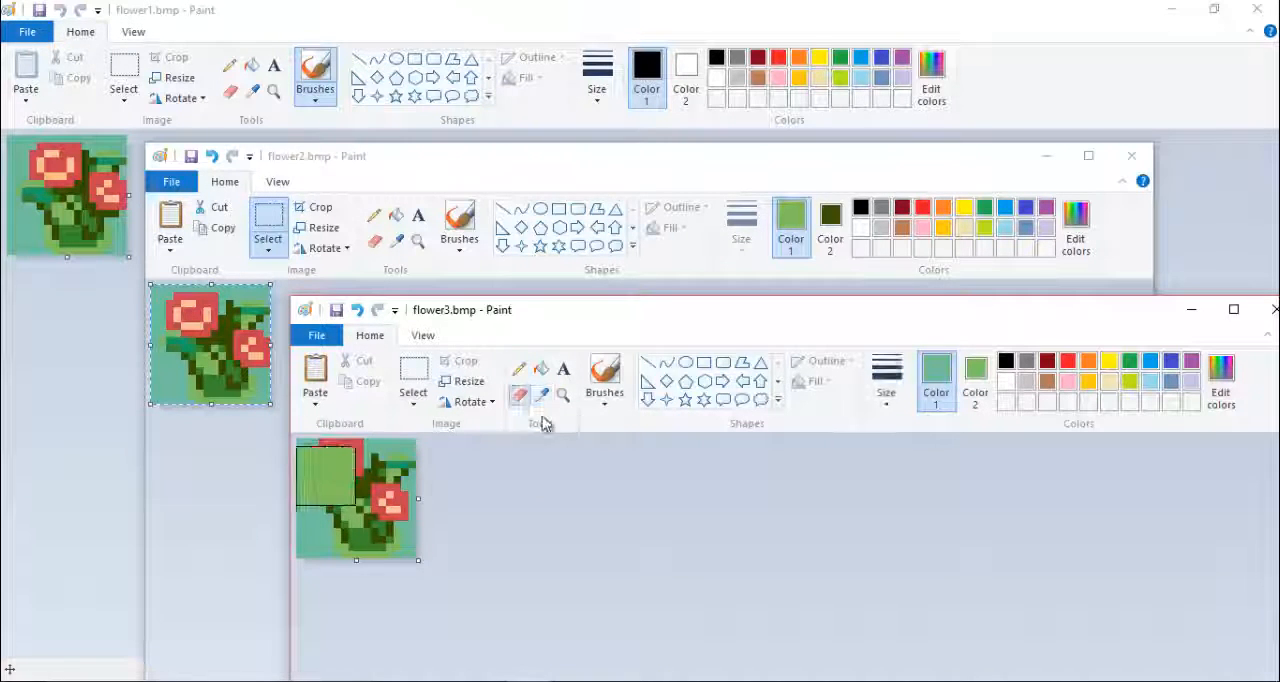
{"action": "left_click", "coordinate": [543, 397]}
{"action": "left_click", "coordinate": [318, 480]}
{"action": "left_click", "coordinate": [519, 369]}
{"action": "left_click", "coordinate": [543, 397]}
{"action": "left_click", "coordinate": [318, 480]}
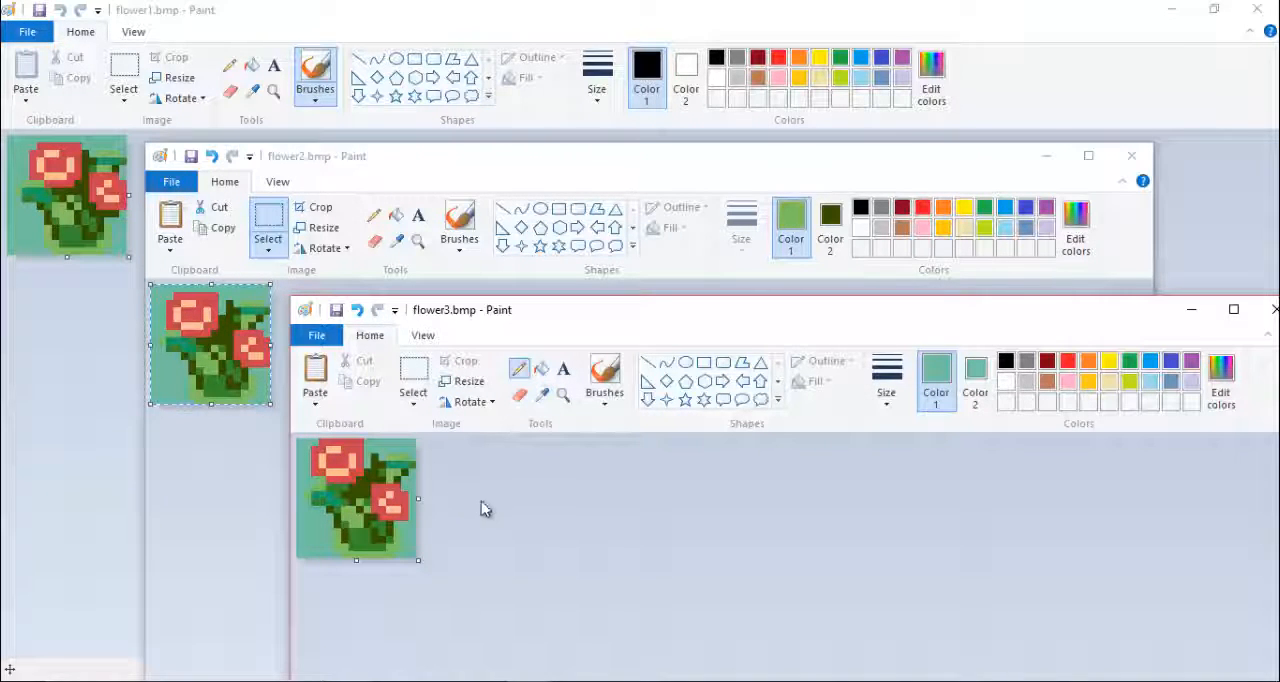
{"action": "left_click", "coordinate": [416, 374]}
{"action": "left_click", "coordinate": [541, 398]}
{"action": "left_click", "coordinate": [541, 450]}
{"action": "left_click", "coordinate": [235, 12]}
{"action": "left_click", "coordinate": [577, 658]}
{"action": "left_click", "coordinate": [581, 666]}
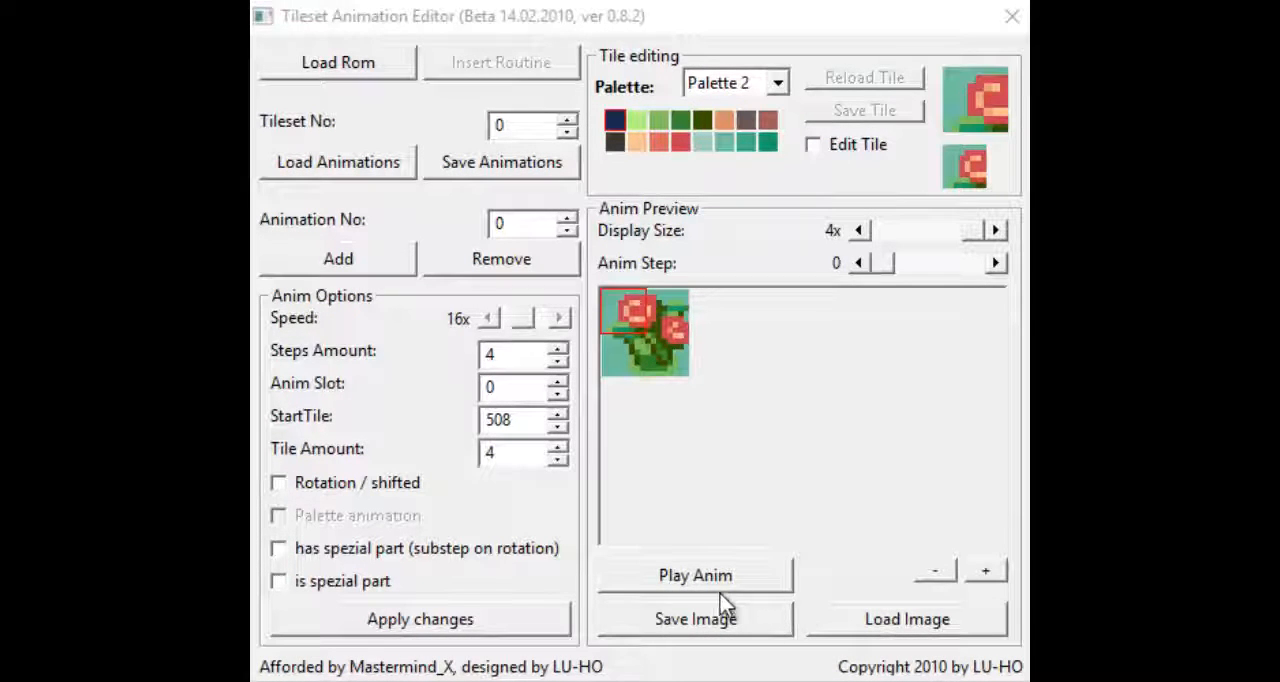
- In Tileset Animation Editor, play the new flower's animation preview and stop it
{"action": "left_click", "coordinate": [714, 587]}
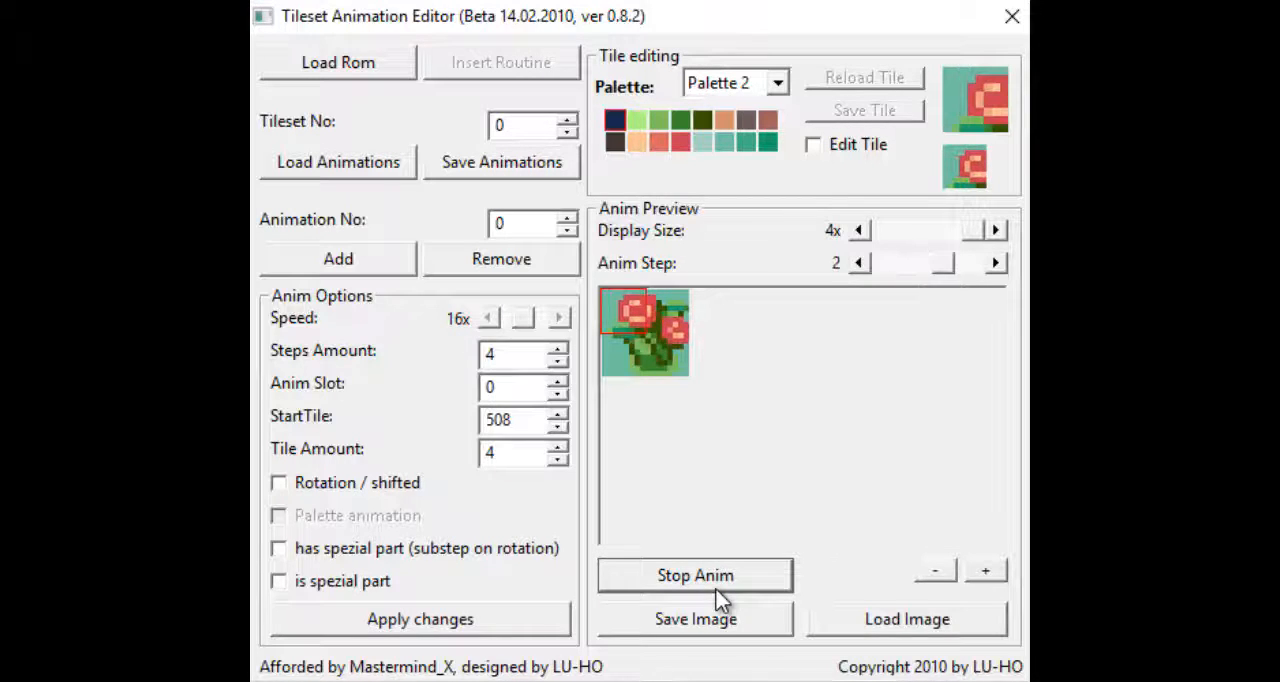
{"action": "left_click", "coordinate": [716, 588]}
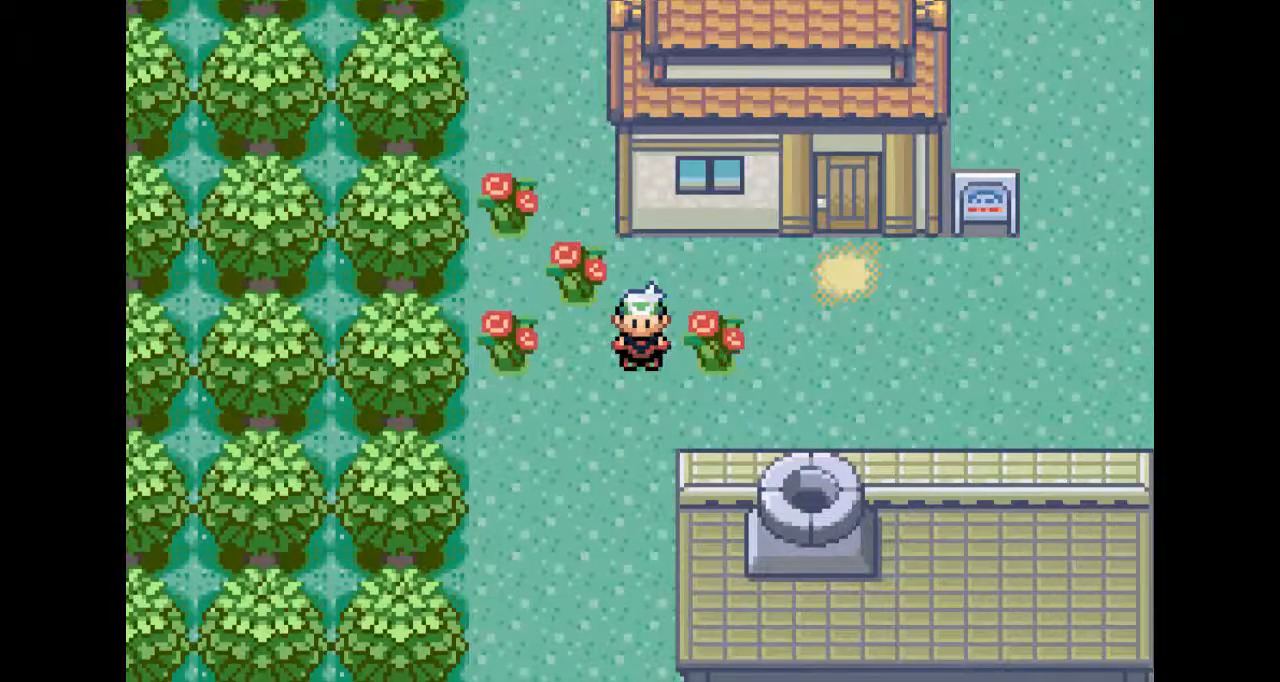
{"action": "key", "text": "Down"}
{"action": "key", "text": "Left"}
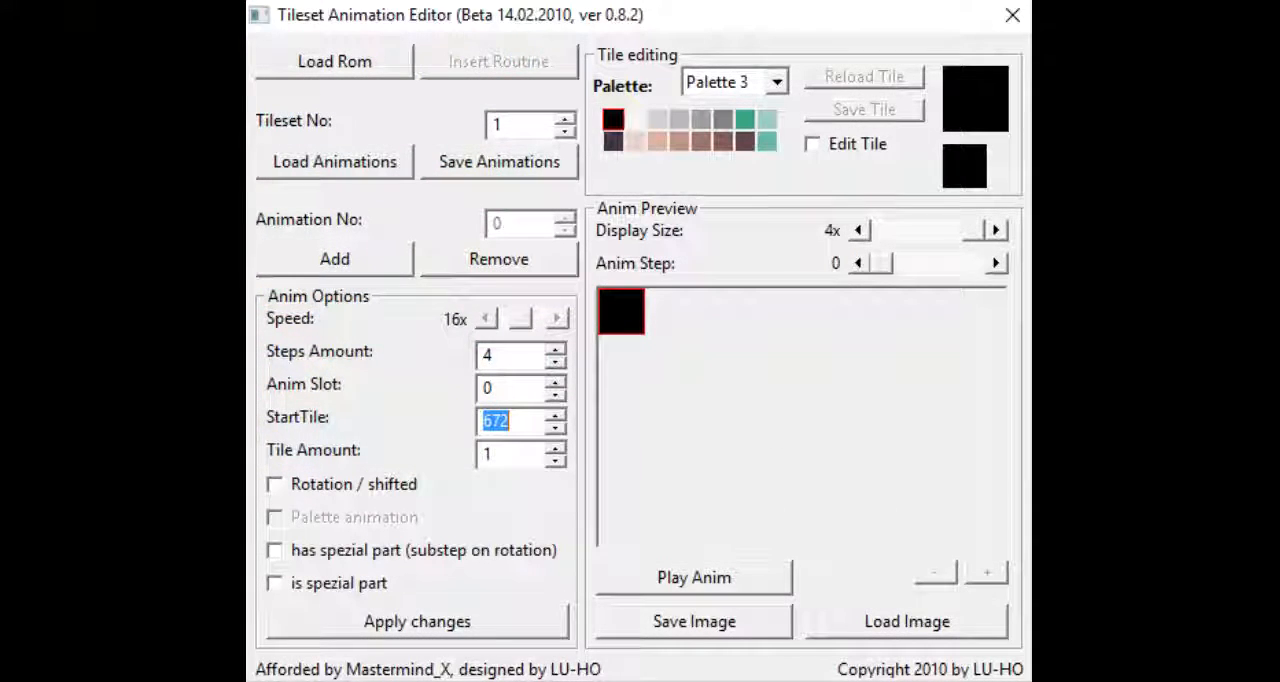
- Enter 672 as the start tile and 4 as the tile amount for tileset 1's animation
{"action": "key", "text": "Tab"}
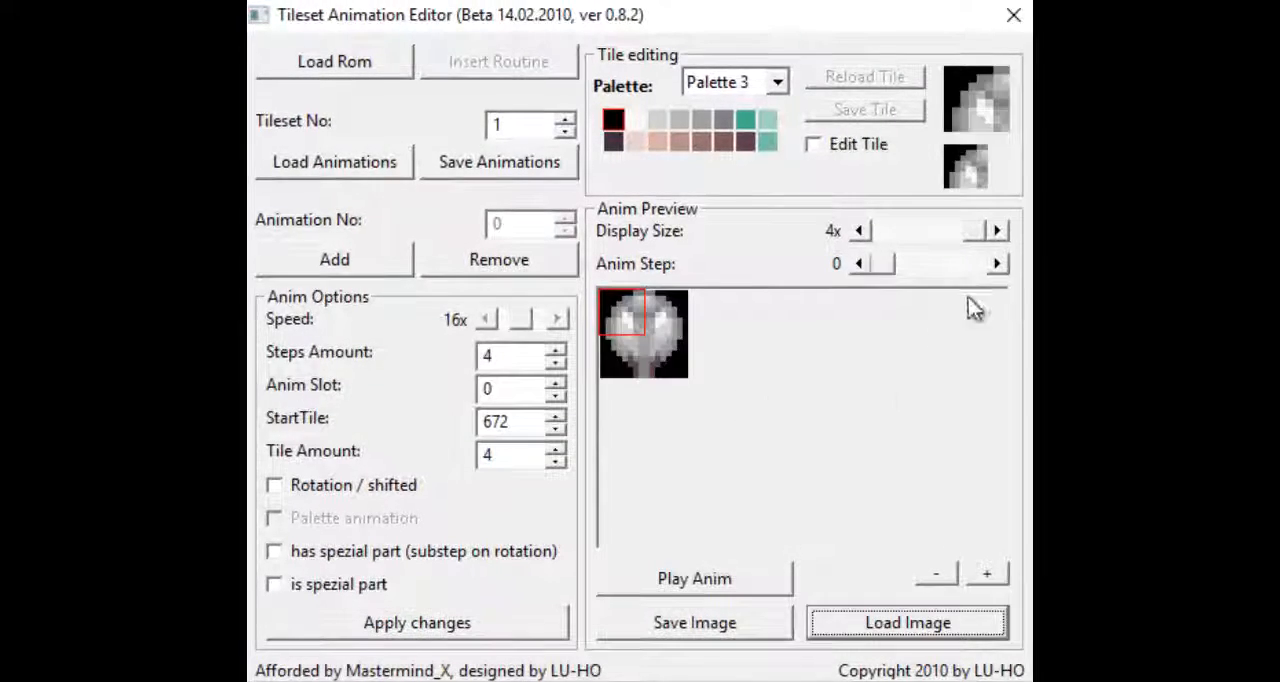
- Load lamp_post_2.bmp, lamp_post_3.bmp and lamp_post_2.bmp into animation steps 1, 2 and 3, and play the lamp's preview
{"action": "left_click", "coordinate": [897, 623]}
{"action": "double_click", "coordinate": [649, 294]}
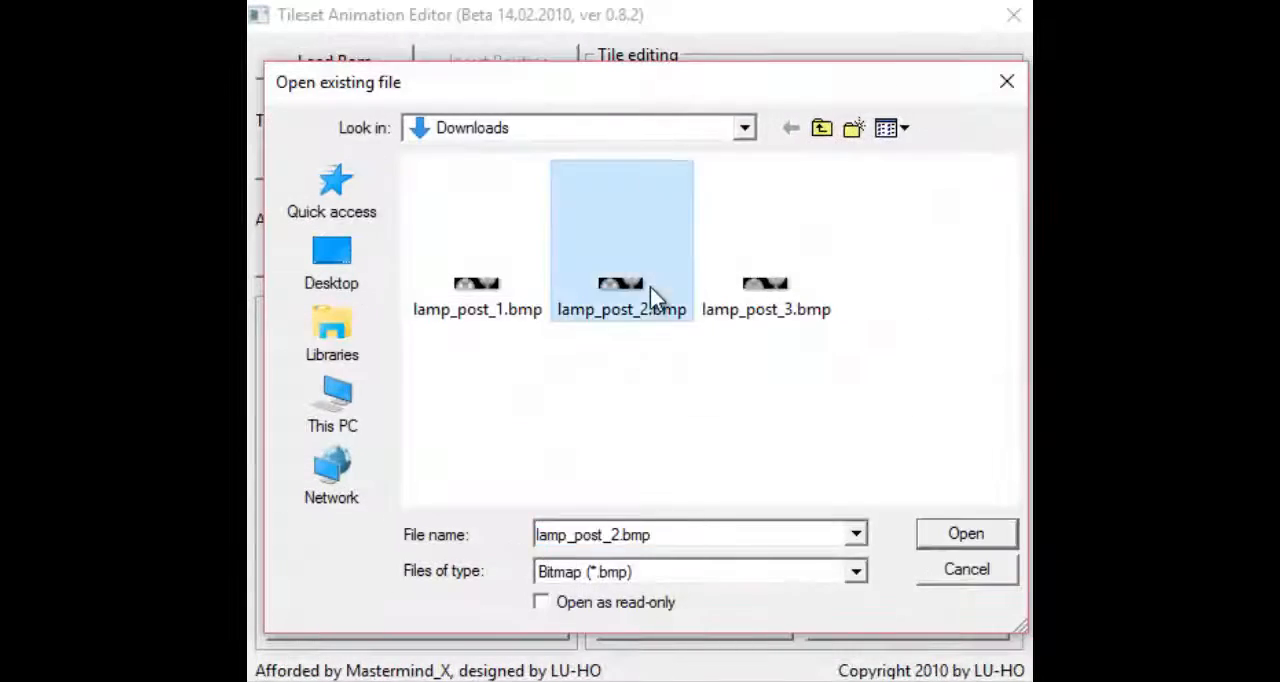
{"action": "left_click", "coordinate": [996, 264]}
{"action": "left_click", "coordinate": [897, 623]}
{"action": "left_click", "coordinate": [786, 306]}
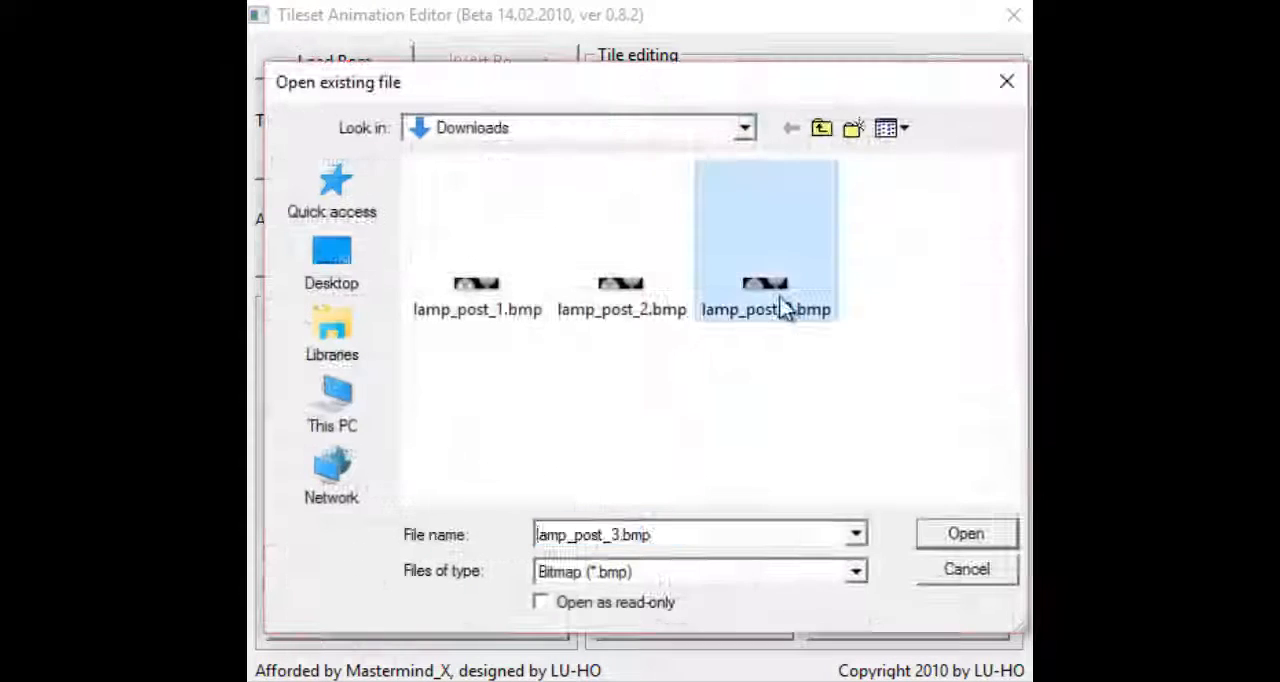
{"action": "double_click", "coordinate": [786, 306]}
{"action": "left_click", "coordinate": [996, 264]}
{"action": "left_click", "coordinate": [908, 620]}
{"action": "double_click", "coordinate": [620, 300]}
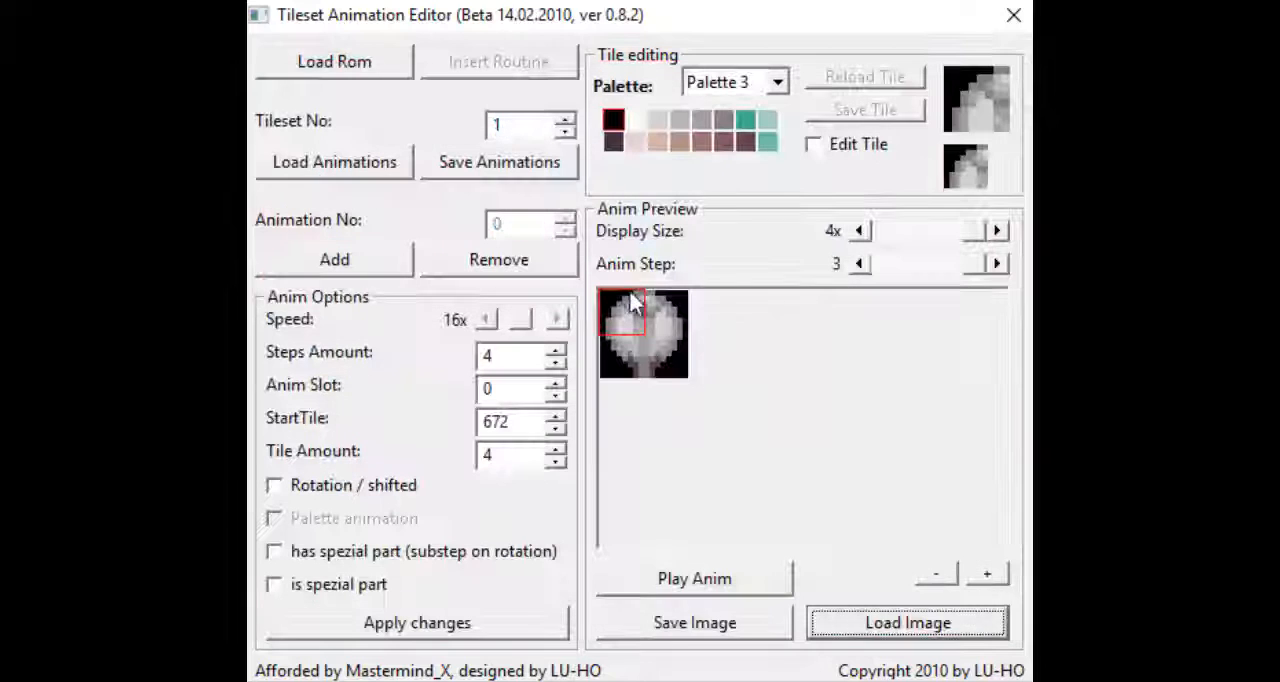
{"action": "left_click", "coordinate": [757, 579]}
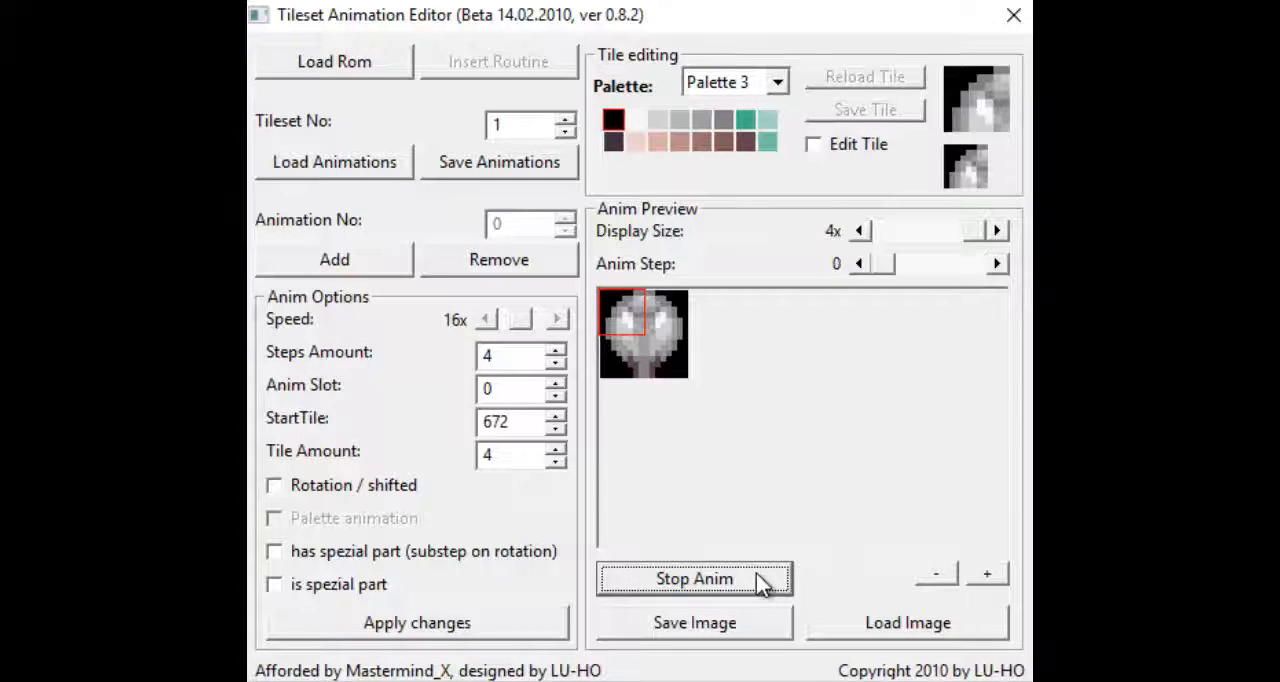
{"action": "left_click", "coordinate": [757, 577]}
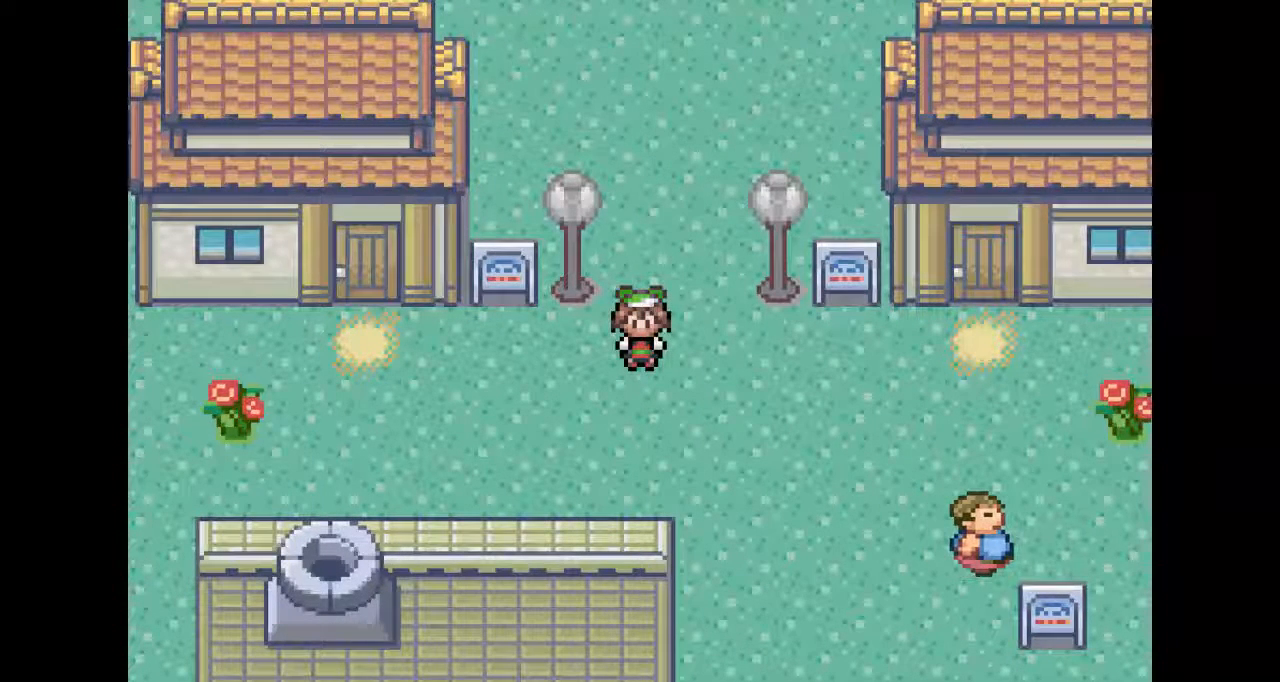
{"action": "key", "text": "Down"}
{"action": "key", "text": "Left"}
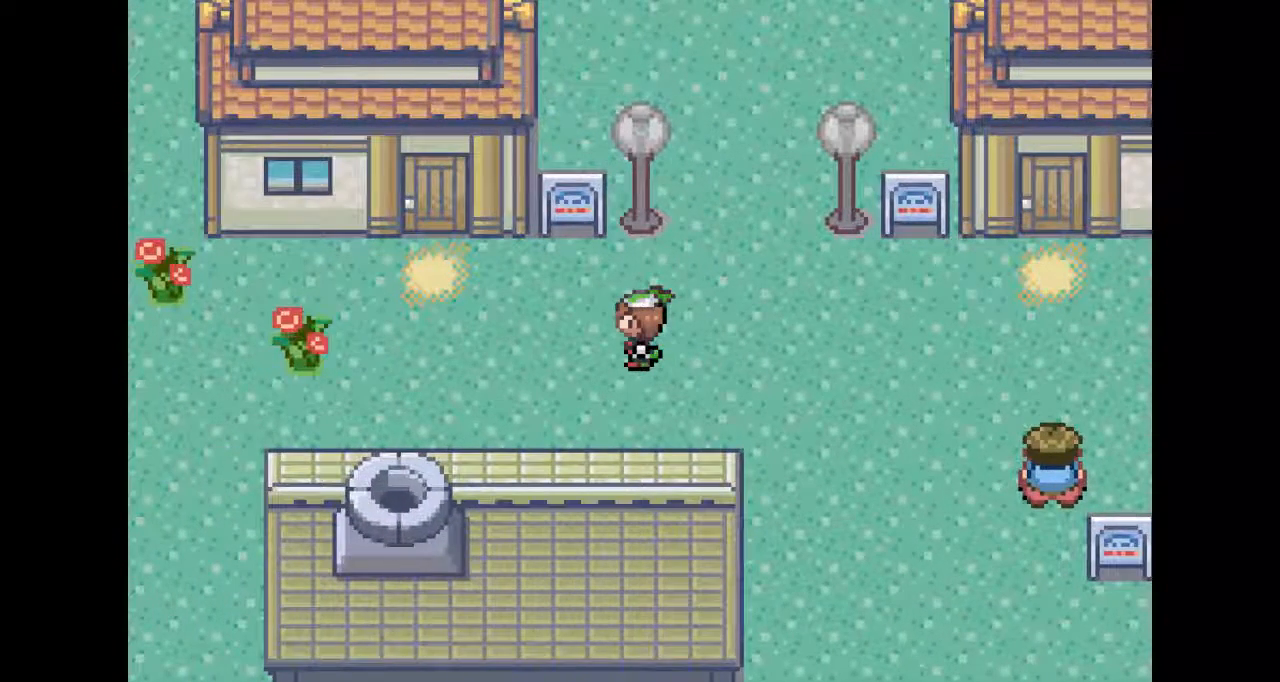
{"action": "key", "text": "Left"}
{"action": "key", "text": "Left"}
{"action": "key", "text": "Right"}
{"action": "key", "text": "Right"}
{"action": "key", "text": "Right"}
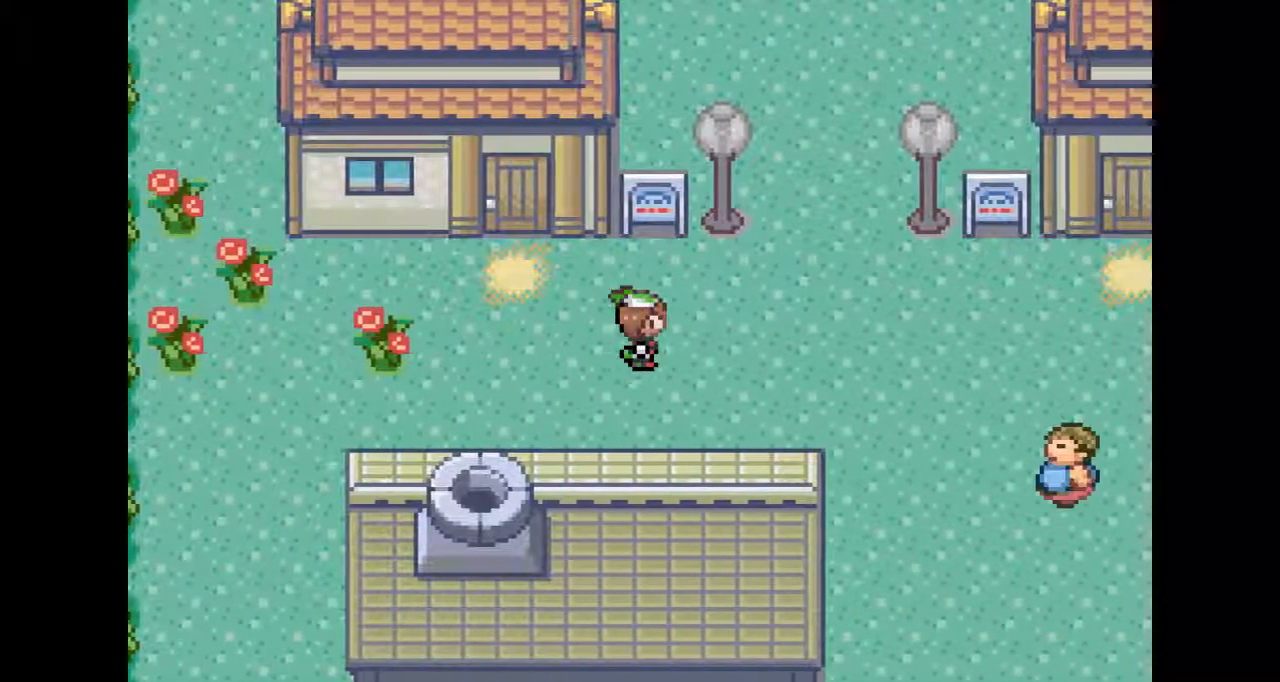
{"action": "key", "text": "Up"}
{"action": "key", "text": "Up"}
{"action": "key", "text": "Left"}
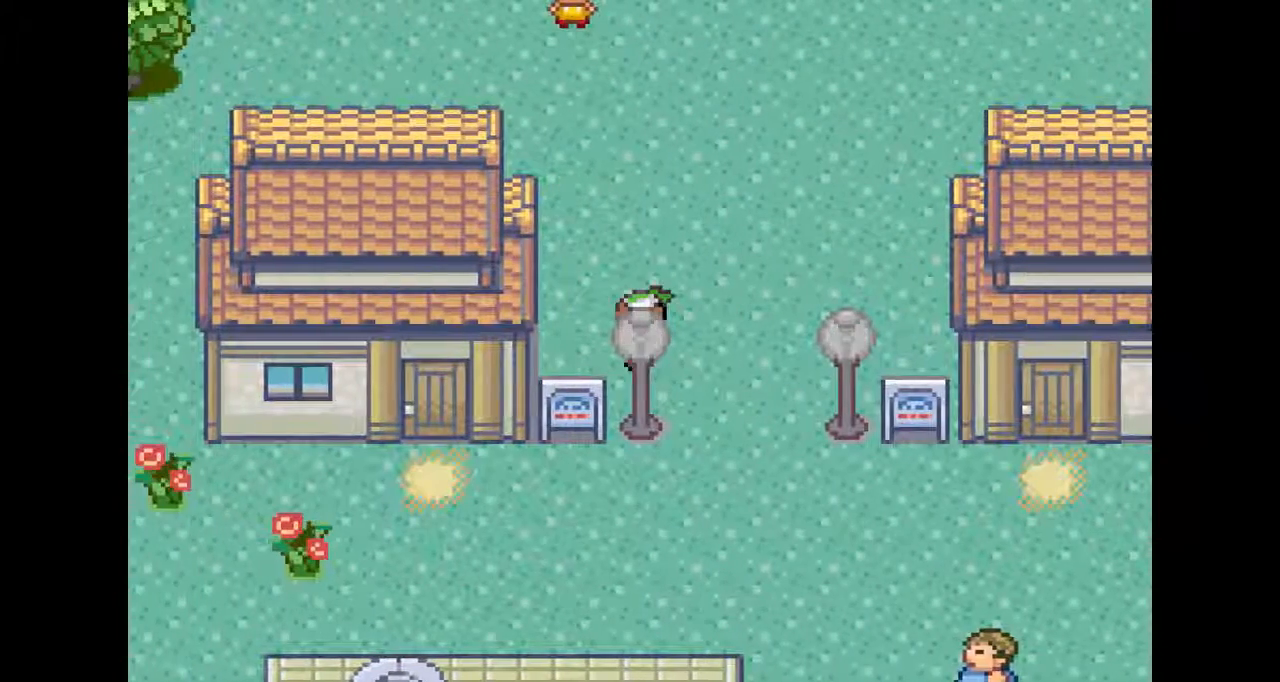
{"action": "key", "text": "Right"}
{"action": "key", "text": "Right"}
{"action": "key", "text": "Up"}
{"action": "key", "text": "Down"}
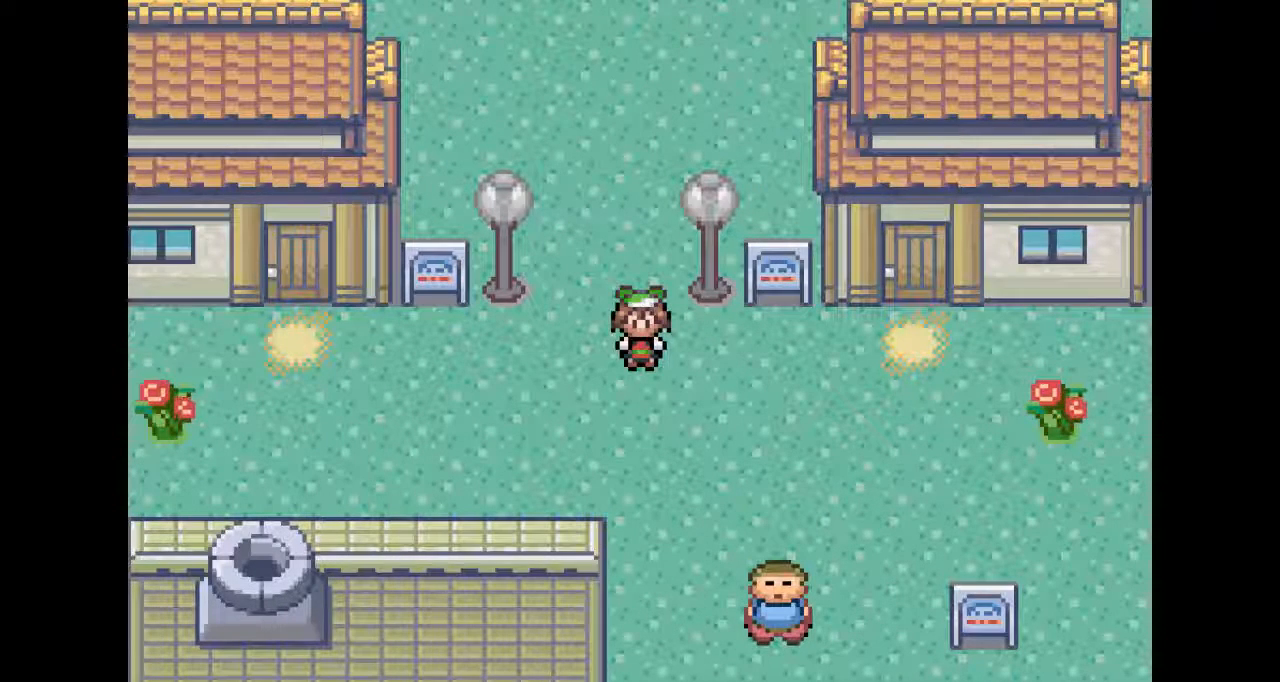
{"action": "key", "text": "Right"}
{"action": "key", "text": "Down"}
{"action": "key", "text": "Down"}
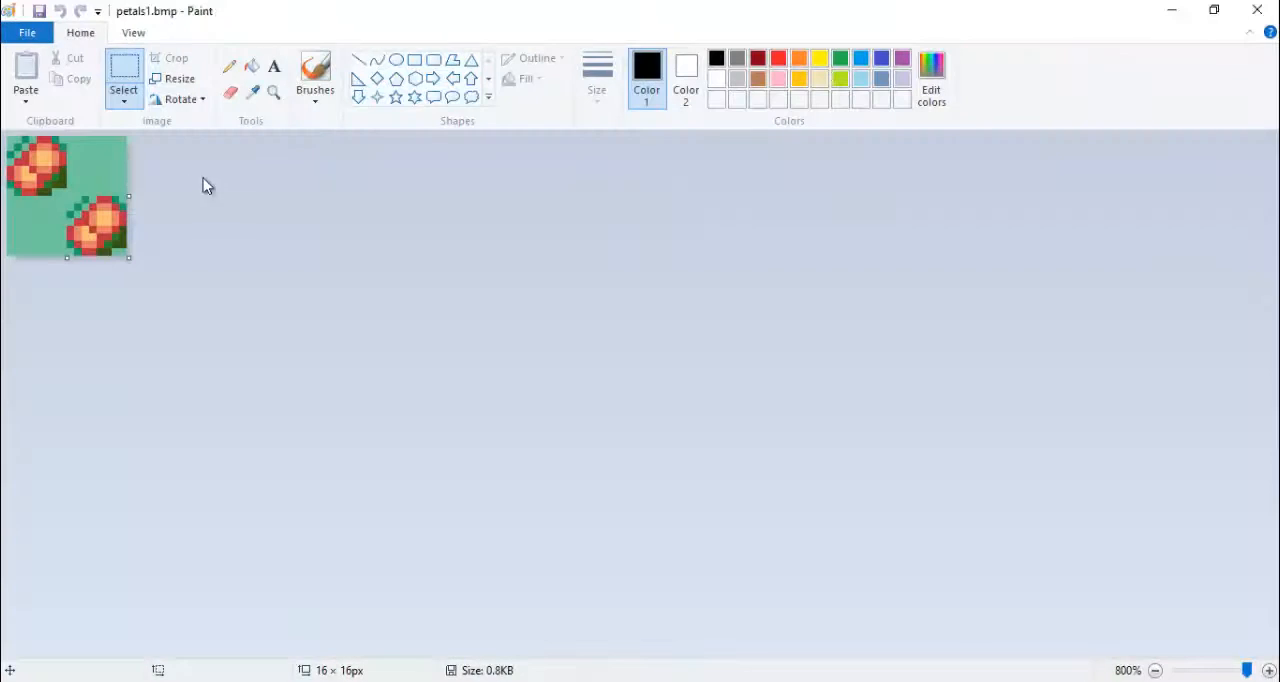
- In Paint, save a copy of petals1.bmp as petals2.bmp in the Downloads folder
{"action": "left_click", "coordinate": [27, 33]}
{"action": "left_click", "coordinate": [60, 186]}
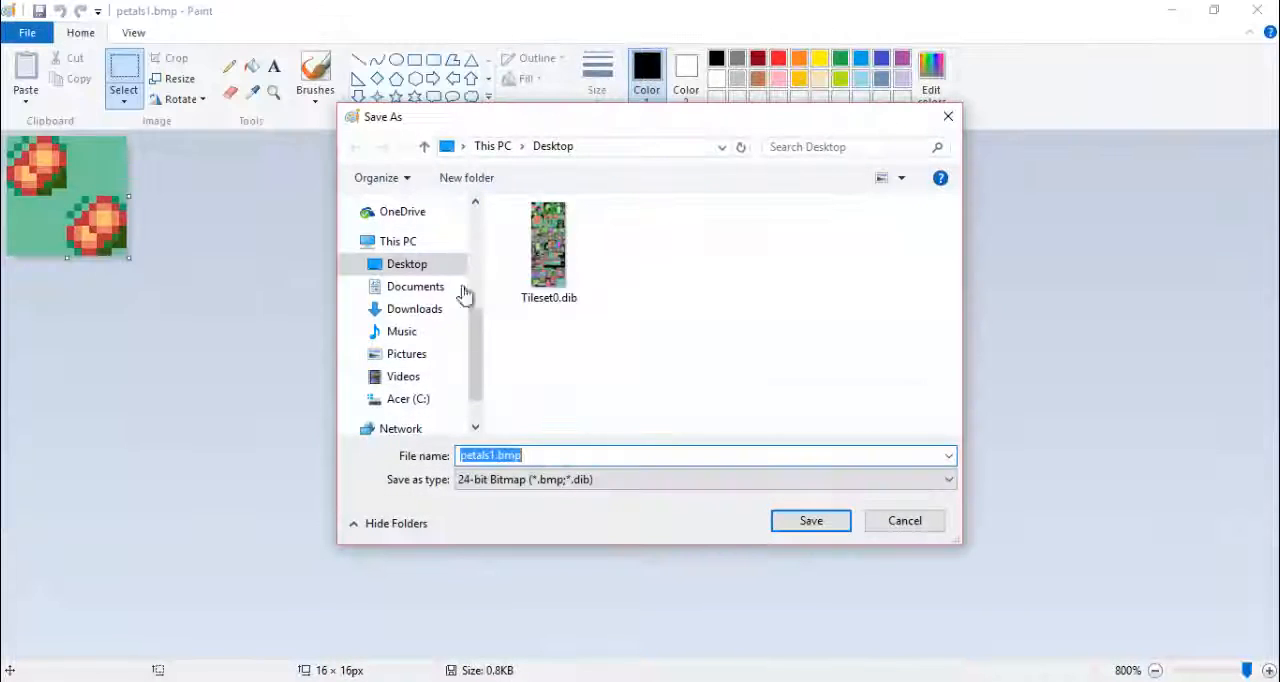
{"action": "left_click", "coordinate": [415, 286]}
{"action": "left_click", "coordinate": [414, 309]}
{"action": "left_click", "coordinate": [494, 456]}
{"action": "left_click", "coordinate": [494, 456]}
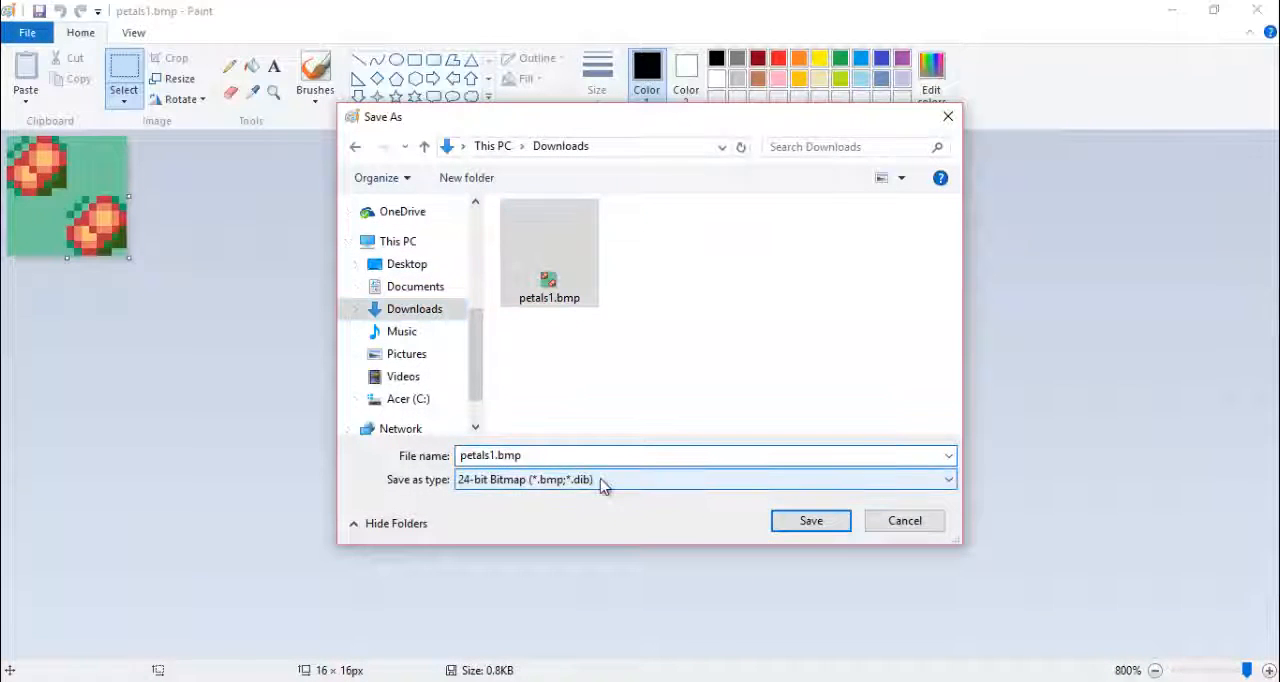
{"action": "key", "text": "BackSpace"}
{"action": "type", "text": "2"}
{"action": "key", "text": "Return"}
- Sample the background teal as Color 2 and shift the upper petals one pixel right and the lower petals one pixel left
{"action": "left_click", "coordinate": [252, 93]}
{"action": "right_click", "coordinate": [110, 157]}
{"action": "left_click", "coordinate": [126, 72]}
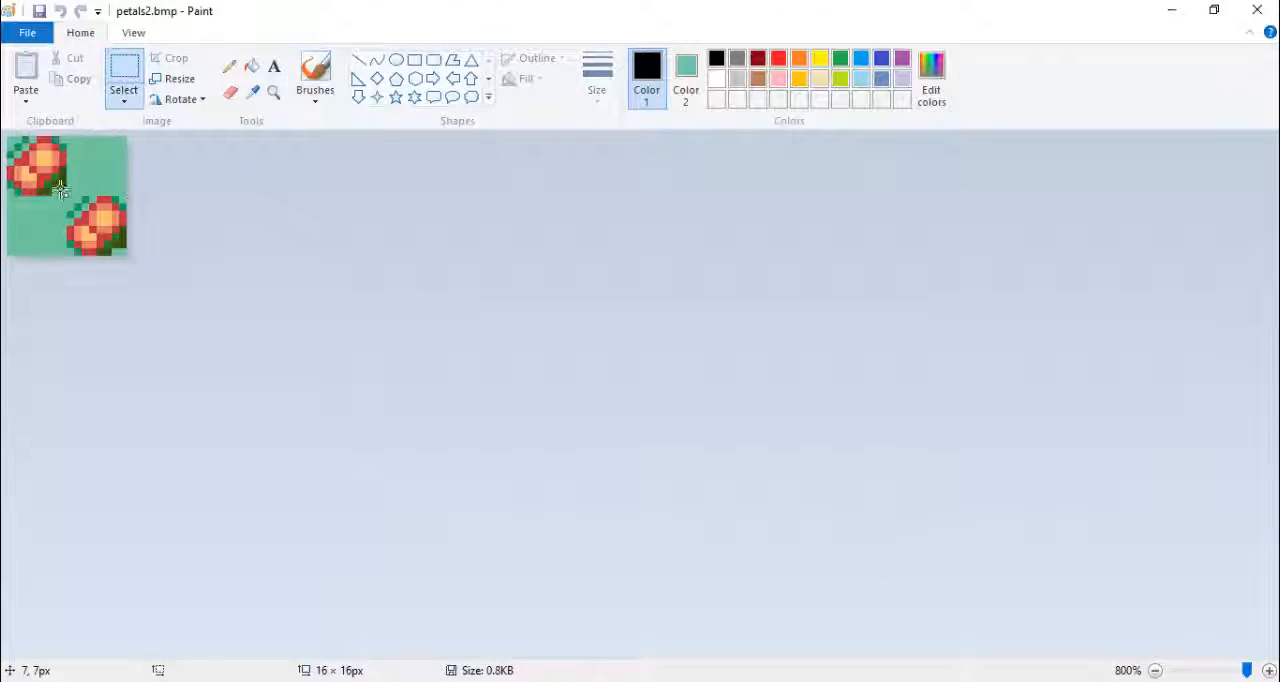
{"action": "key", "text": "ctrl+c"}
{"action": "mouse_move", "coordinate": [64, 192]}
{"action": "left_mouse_down"}
{"action": "mouse_move", "coordinate": [10, 139]}
{"action": "mouse_move", "coordinate": [49, 174]}
{"action": "left_mouse_up"}
{"action": "mouse_move", "coordinate": [124, 252]}
{"action": "left_mouse_down"}
{"action": "mouse_move", "coordinate": [106, 216]}
{"action": "mouse_move", "coordinate": [71, 207]}
{"action": "left_mouse_up"}
{"action": "left_click", "coordinate": [143, 257]}
{"action": "left_click_drag", "start_coordinate": [124, 253], "coordinate": [81, 218]}
{"action": "left_click", "coordinate": [208, 225]}
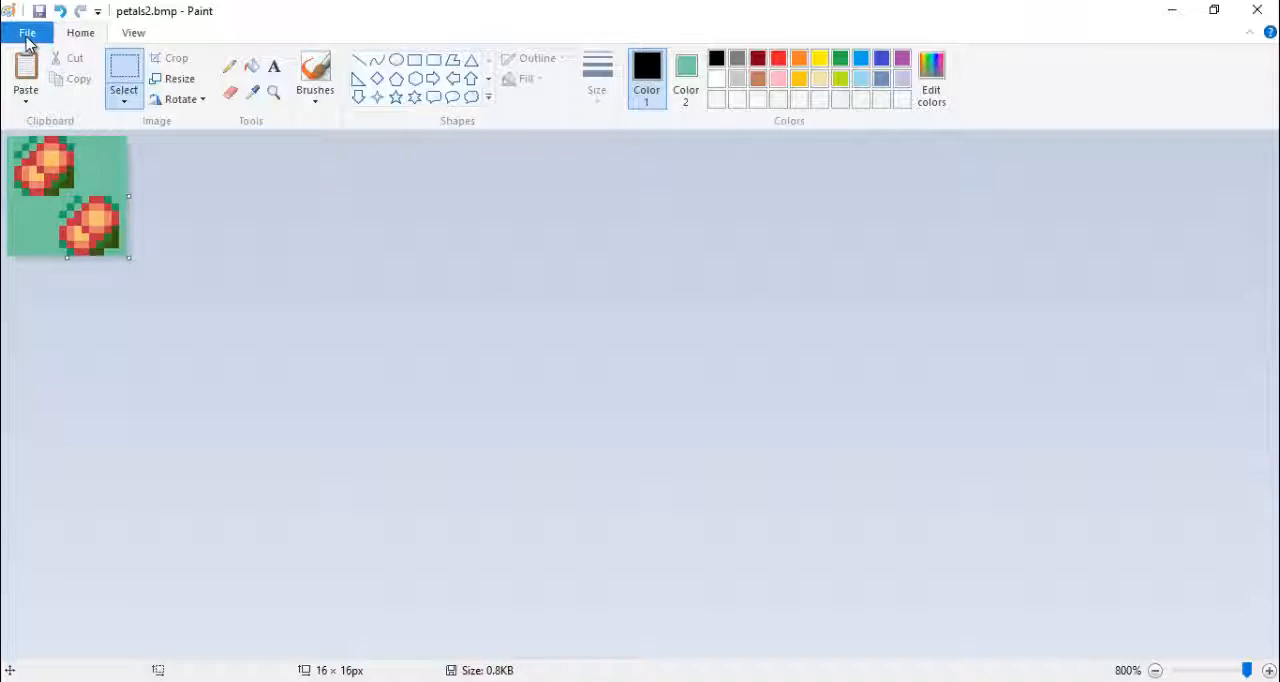
- Save a copy of the petals image as petals3.bmp
{"action": "left_click", "coordinate": [28, 40]}
{"action": "left_click", "coordinate": [60, 192]}
{"action": "left_click_drag", "start_coordinate": [496, 456], "coordinate": [501, 455]}
{"action": "type", "text": "3"}
{"action": "key", "text": "Return"}
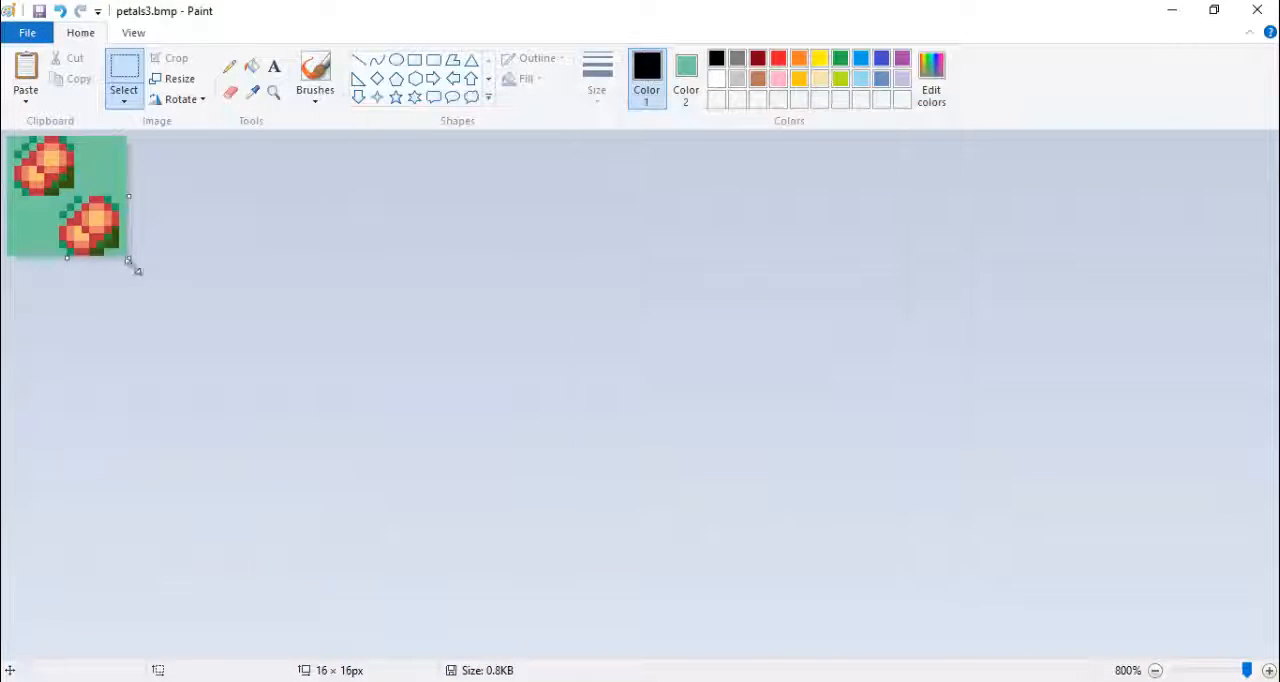
- Shift the lower petals one pixel up and the upper petals one pixel down in petals3.bmp, and save the image
{"action": "left_click_drag", "start_coordinate": [129, 262], "coordinate": [56, 193]}
{"action": "mouse_move", "coordinate": [11, 141]}
{"action": "left_mouse_down"}
{"action": "mouse_move", "coordinate": [73, 195]}
{"action": "mouse_move", "coordinate": [46, 178]}
{"action": "left_mouse_up"}
{"action": "left_click", "coordinate": [126, 99]}
{"action": "left_click", "coordinate": [190, 270]}
{"action": "left_click", "coordinate": [28, 33]}
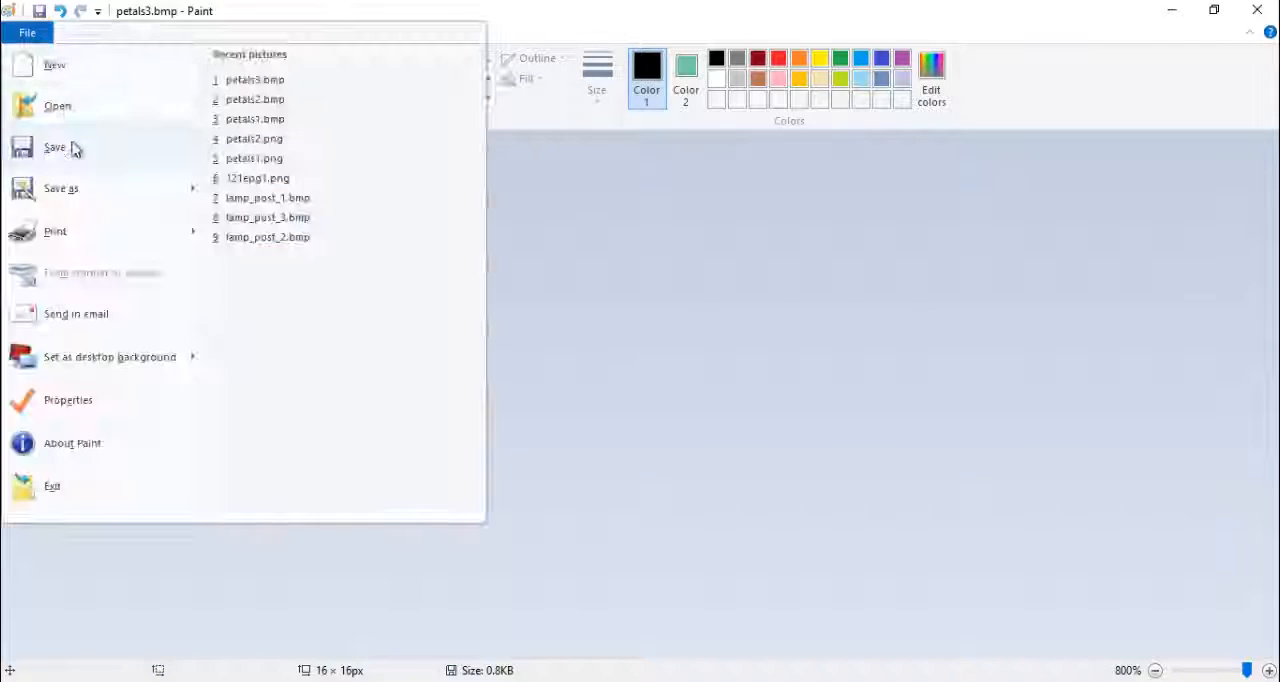
{"action": "left_click", "coordinate": [74, 148]}
- In Tileset Animation Editor, add a tileset 0 animation with speed 16x, 4 steps, slot 3, start tile 482 and 4 tiles
{"action": "left_click", "coordinate": [577, 681]}
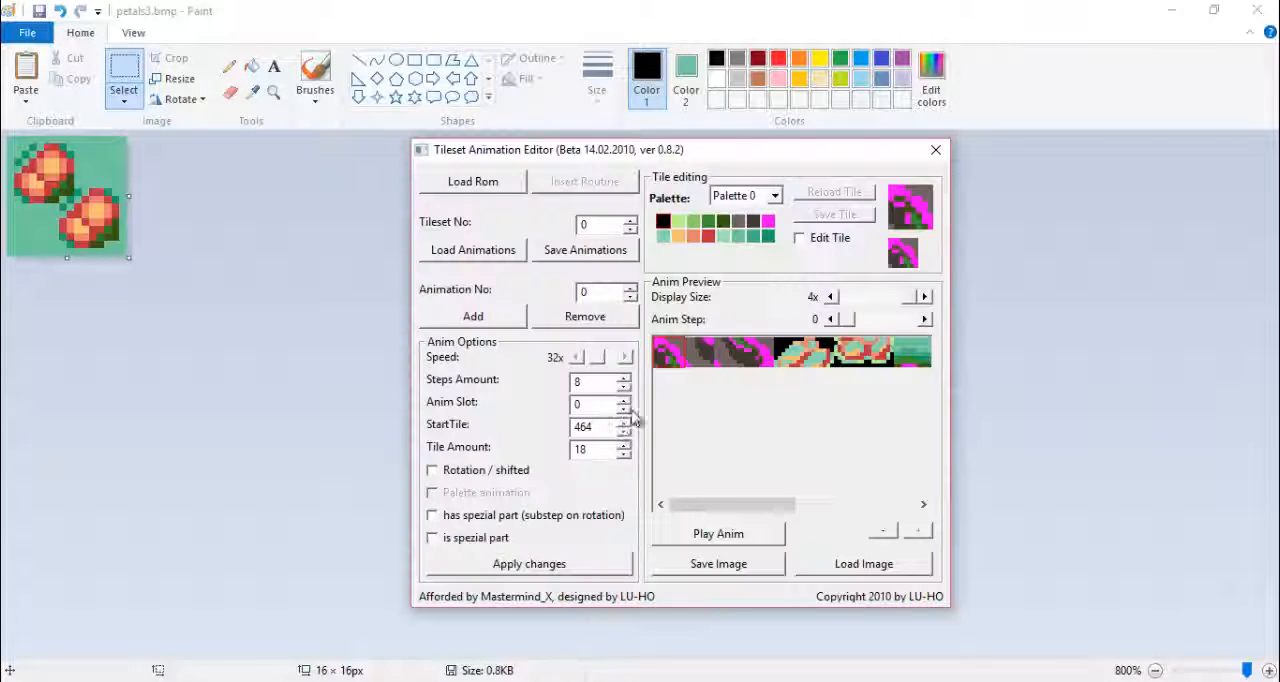
{"action": "left_click", "coordinate": [504, 319]}
{"action": "left_click", "coordinate": [625, 358]}
{"action": "triple_click", "coordinate": [624, 379]}
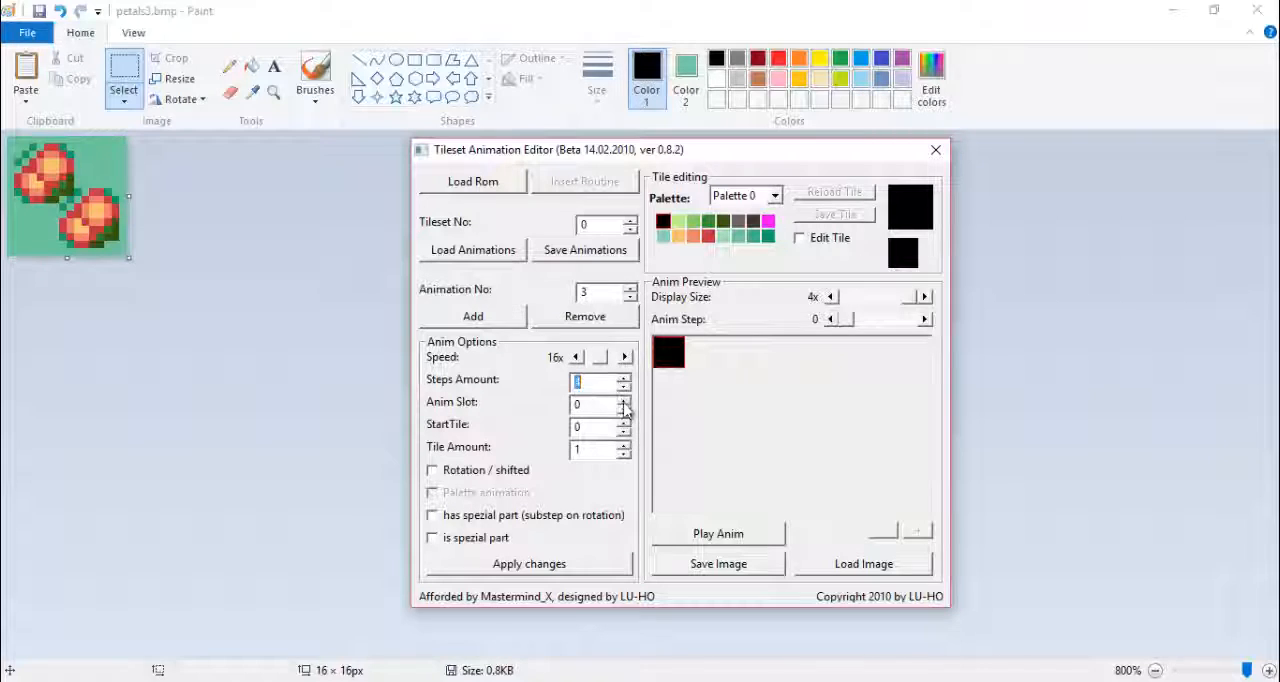
{"action": "triple_click", "coordinate": [622, 401]}
{"action": "key", "text": "Tab"}
{"action": "type", "text": "482"}
{"action": "key", "text": "Tab"}
{"action": "type", "text": "4"}
{"action": "left_click", "coordinate": [529, 564]}
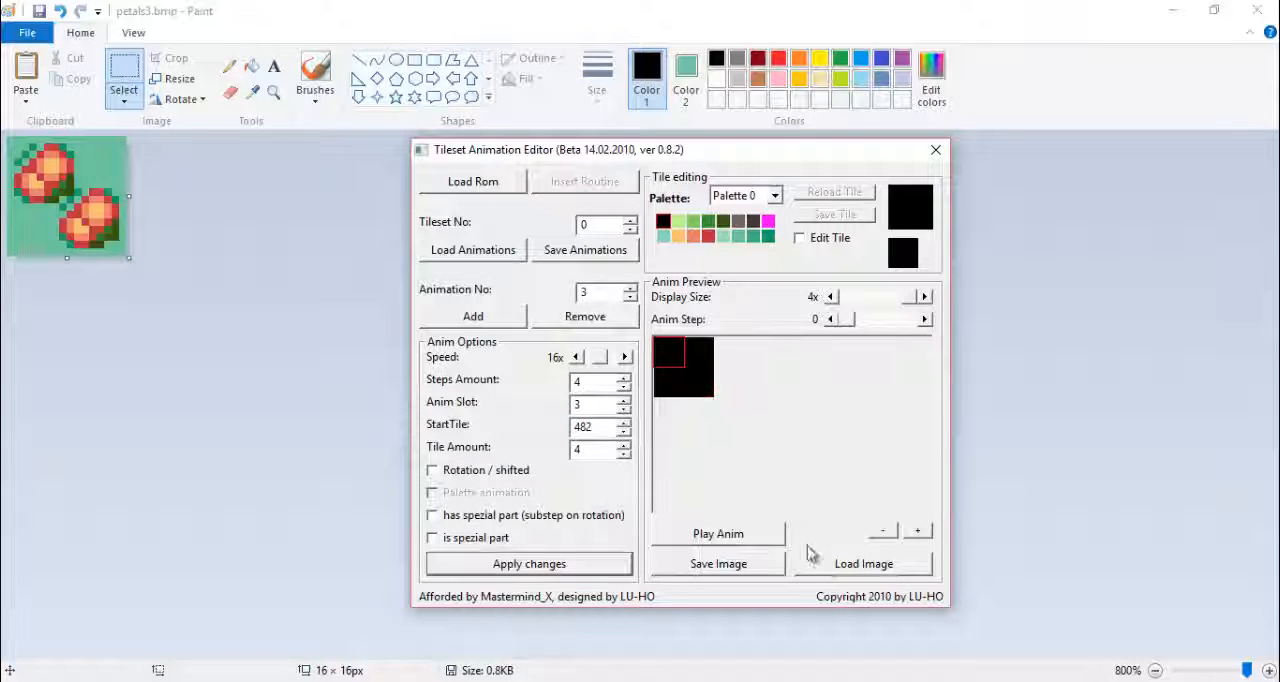
- Load petals1.bmp, petals2.bmp, petals3.bmp and petals2.bmp into the new animation's steps 0 to 3
{"action": "left_click", "coordinate": [830, 566]}
{"action": "left_click", "coordinate": [926, 320]}
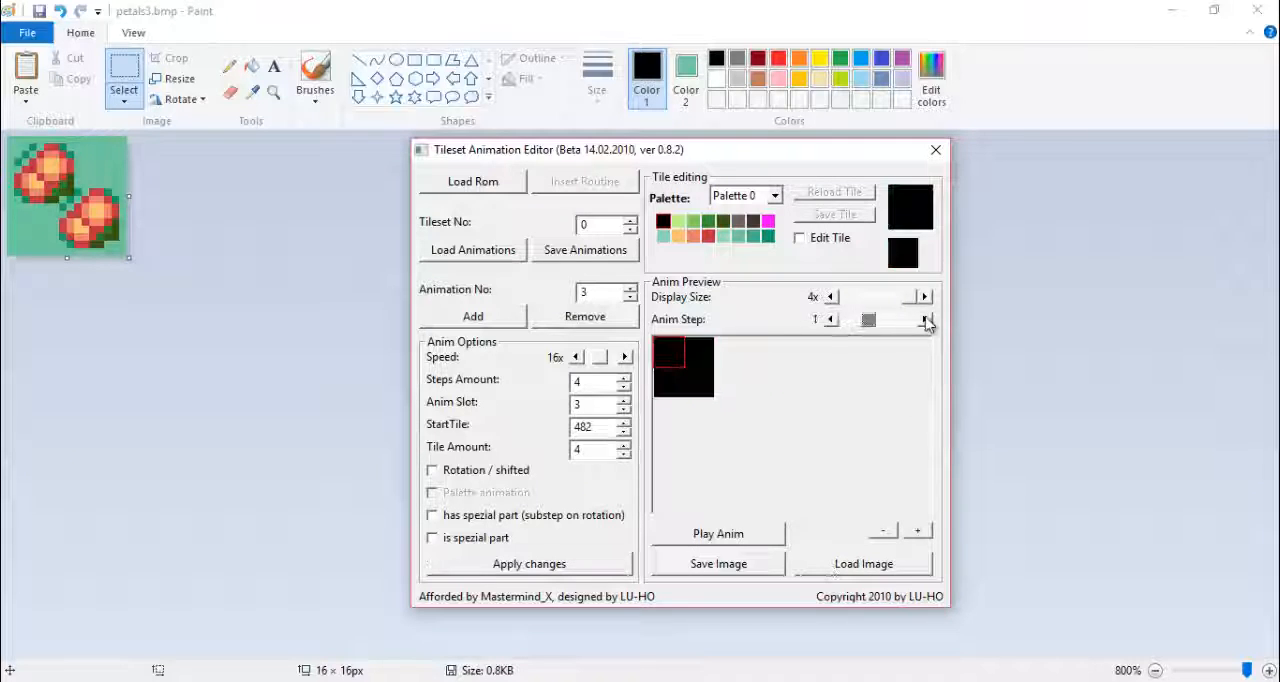
{"action": "left_click", "coordinate": [870, 568]}
{"action": "double_click", "coordinate": [611, 298]}
{"action": "left_click", "coordinate": [926, 320]}
{"action": "left_click", "coordinate": [871, 568]}
{"action": "double_click", "coordinate": [611, 316]}
{"action": "left_click", "coordinate": [924, 321]}
{"action": "left_click", "coordinate": [880, 567]}
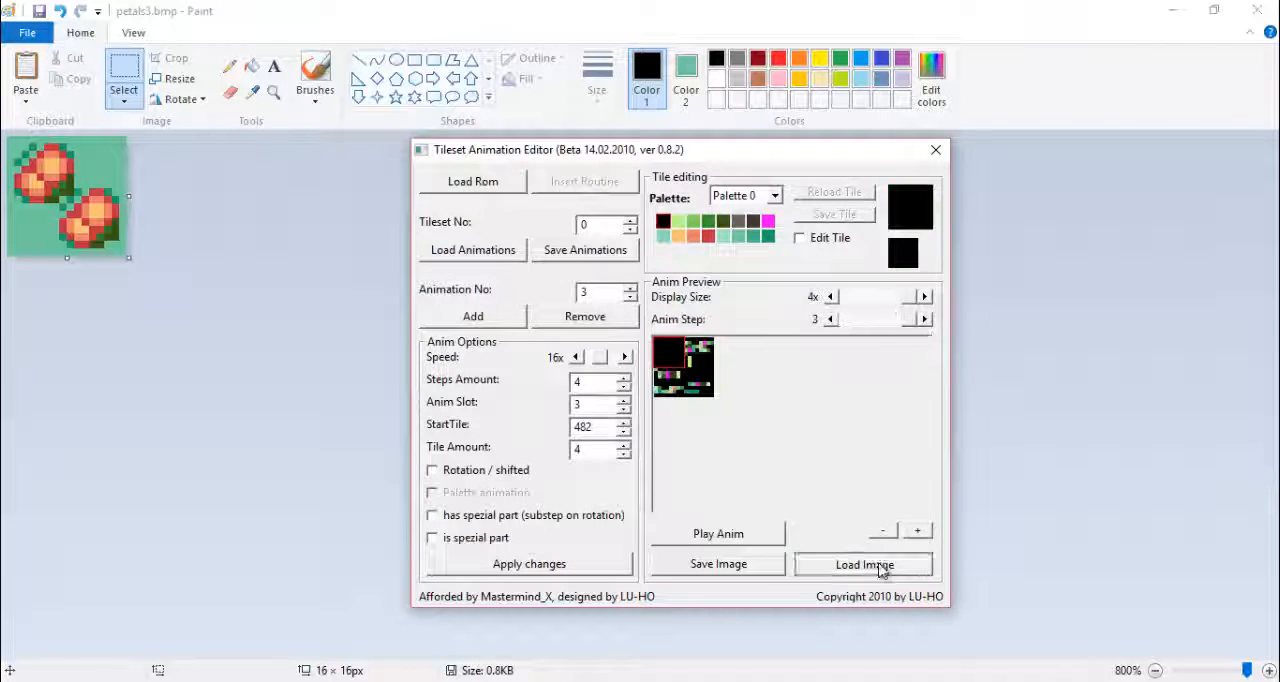
{"action": "double_click", "coordinate": [611, 298]}
- Step through the petals animation's frames, then play and stop its preview
{"action": "left_click", "coordinate": [830, 321]}
{"action": "left_click", "coordinate": [830, 321]}
{"action": "left_click", "coordinate": [829, 322]}
{"action": "left_click", "coordinate": [925, 320]}
{"action": "left_click", "coordinate": [925, 320]}
{"action": "left_click", "coordinate": [925, 320]}
{"action": "left_click", "coordinate": [829, 321]}
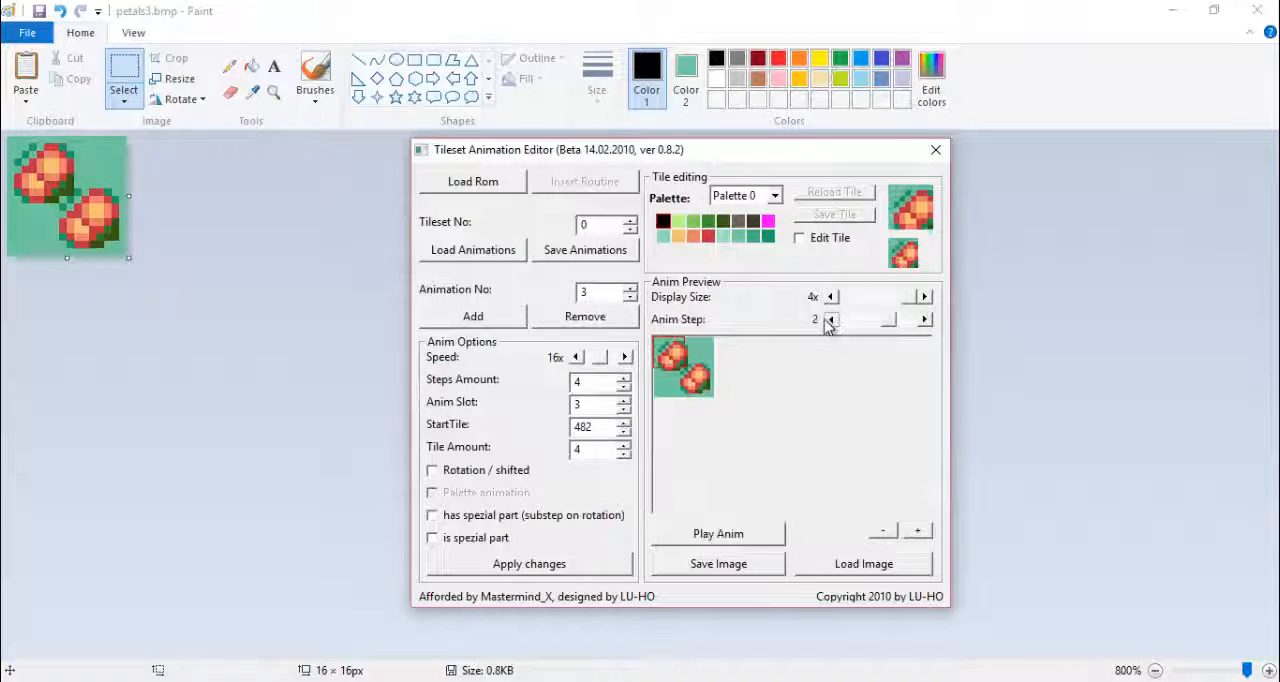
{"action": "left_click", "coordinate": [829, 321]}
{"action": "left_click", "coordinate": [829, 321]}
{"action": "left_click", "coordinate": [762, 537]}
{"action": "left_click", "coordinate": [762, 537]}
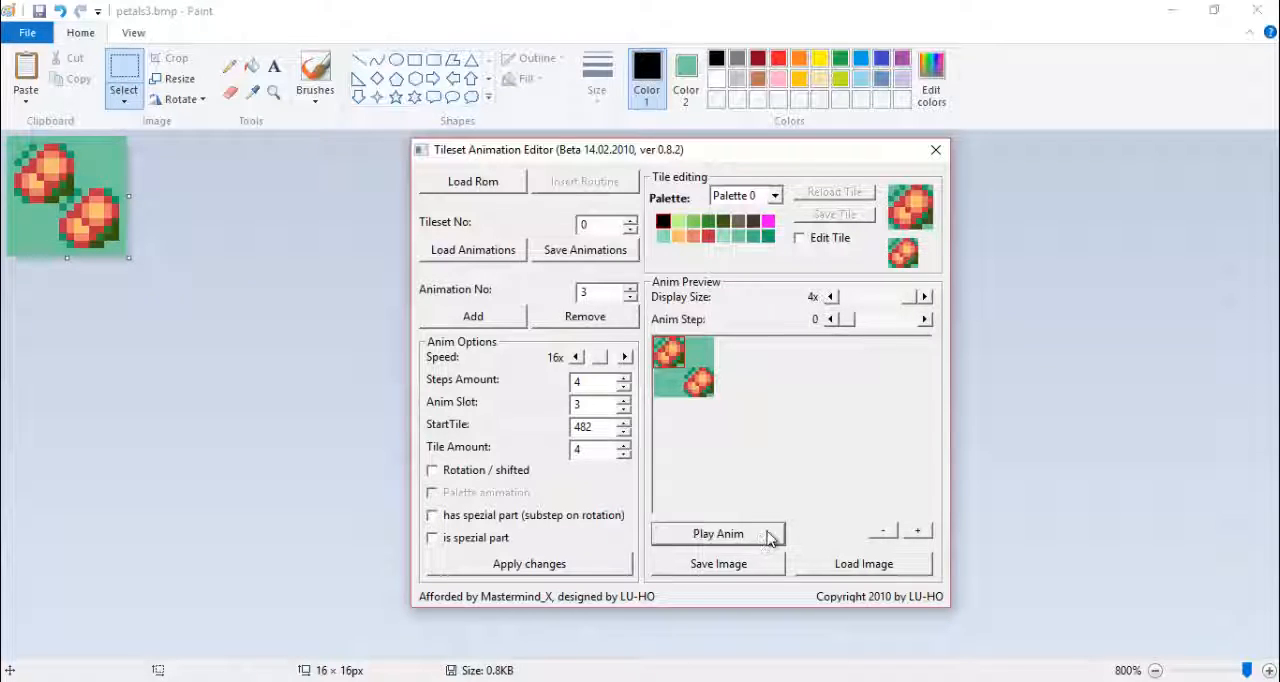
- Save tileset 0's animations with the header data repointed to $71CF00, and close the editor
{"action": "left_click", "coordinate": [584, 252]}
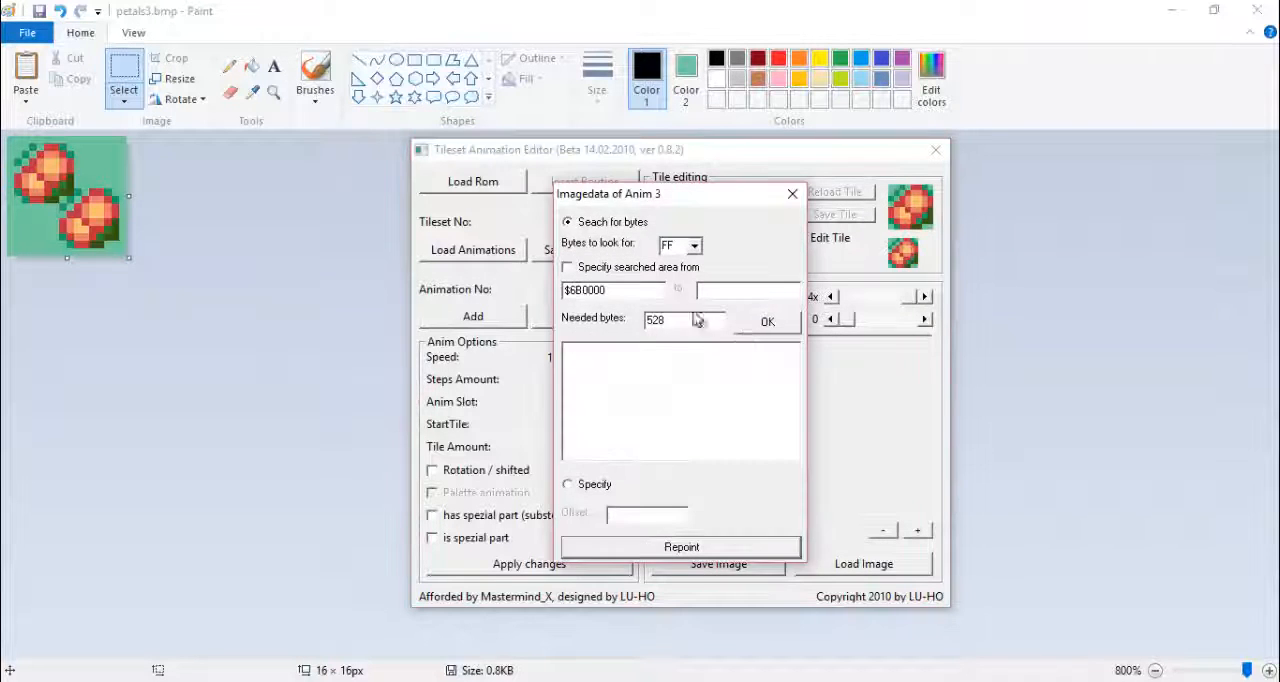
{"action": "left_click", "coordinate": [681, 547]}
{"action": "left_click", "coordinate": [935, 150]}
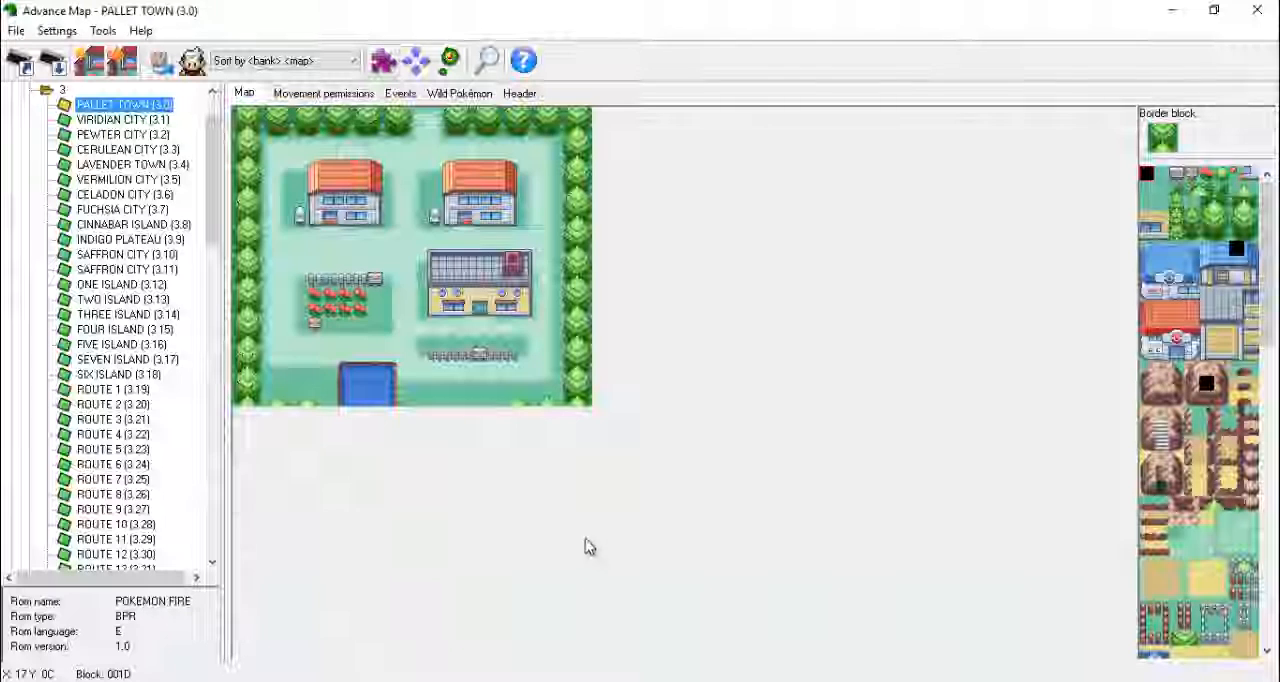